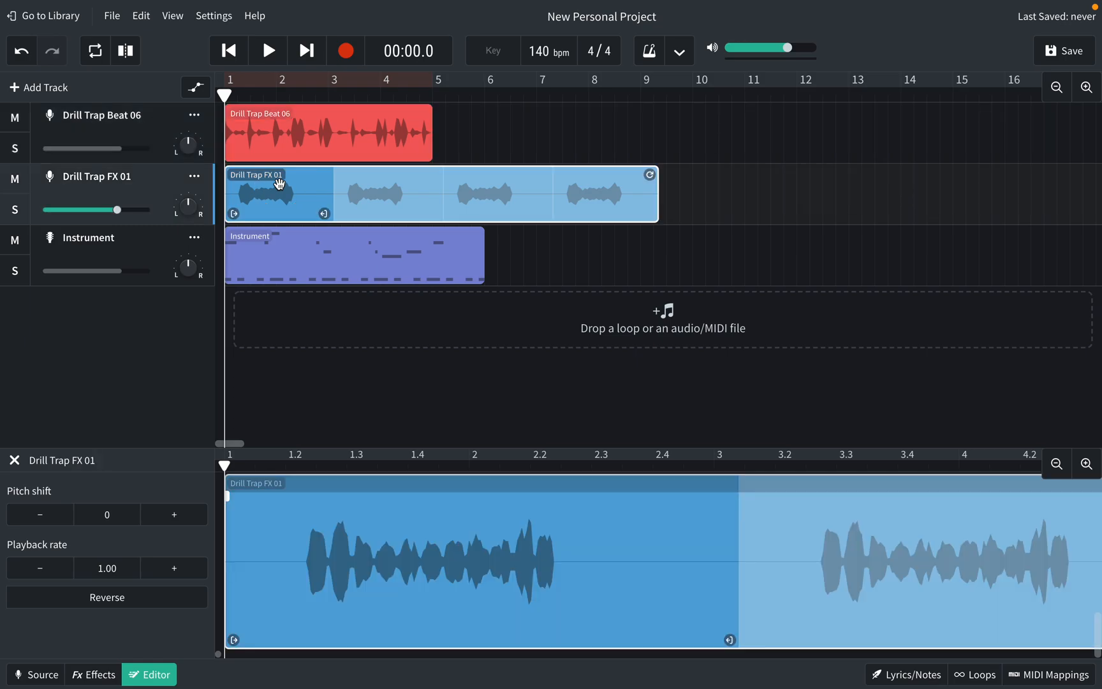
Add a Drum Machine track, open its pattern grid and preview pattern A
{"action": "left_click", "coordinate": [290, 245]}
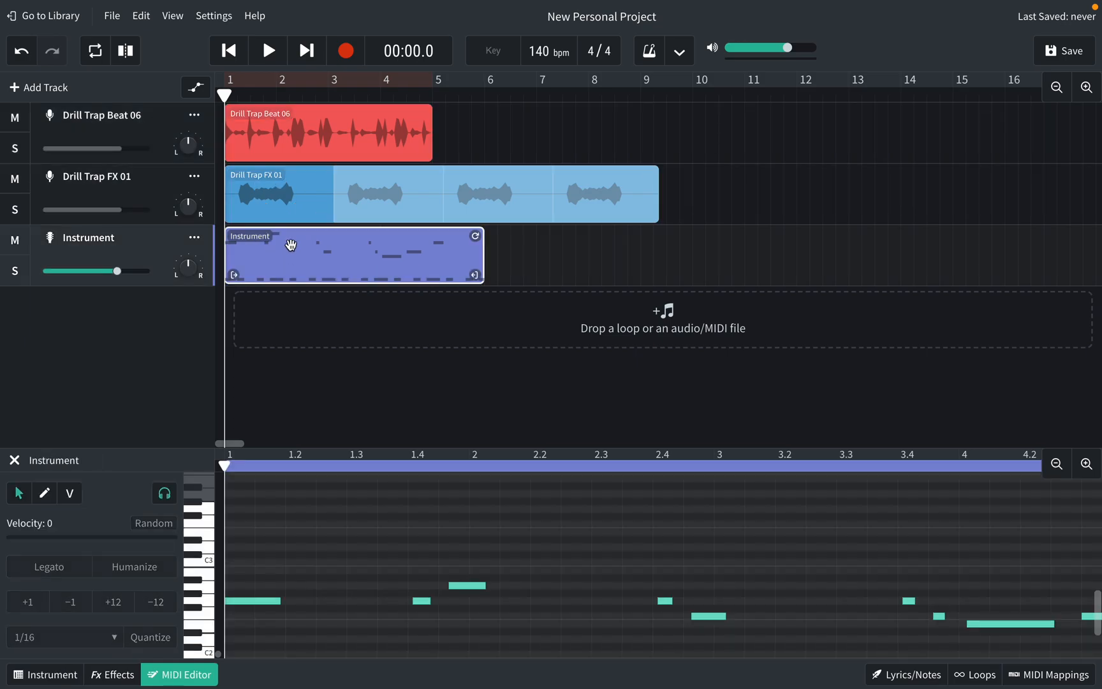
{"action": "left_click", "coordinate": [15, 460]}
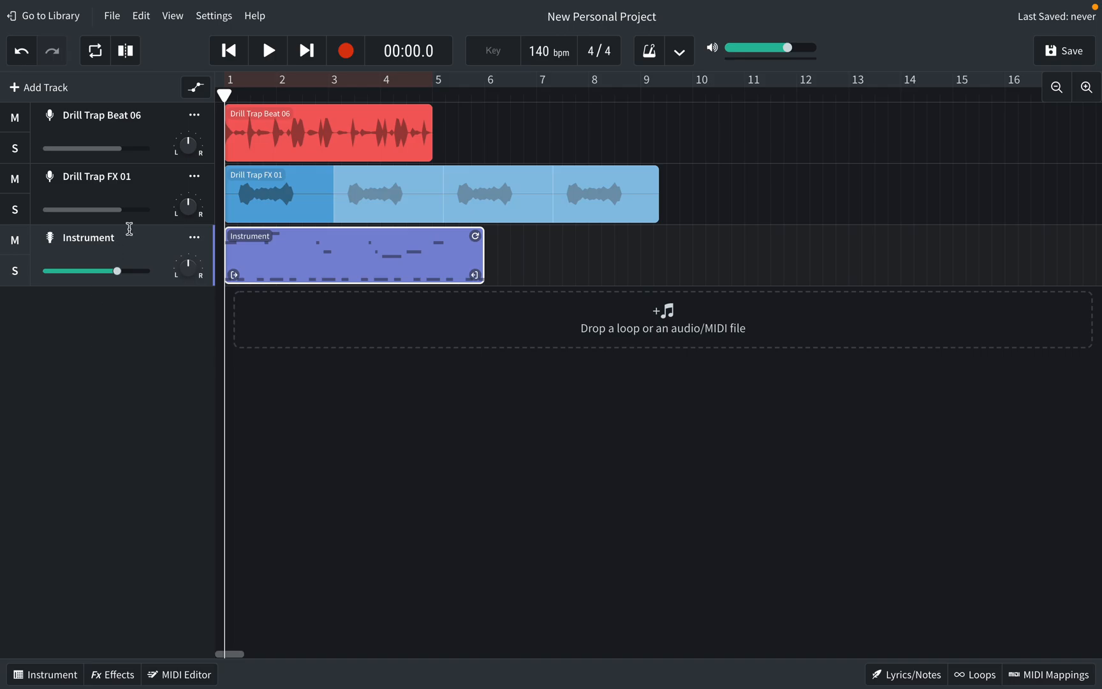
{"action": "left_click", "coordinate": [25, 91]}
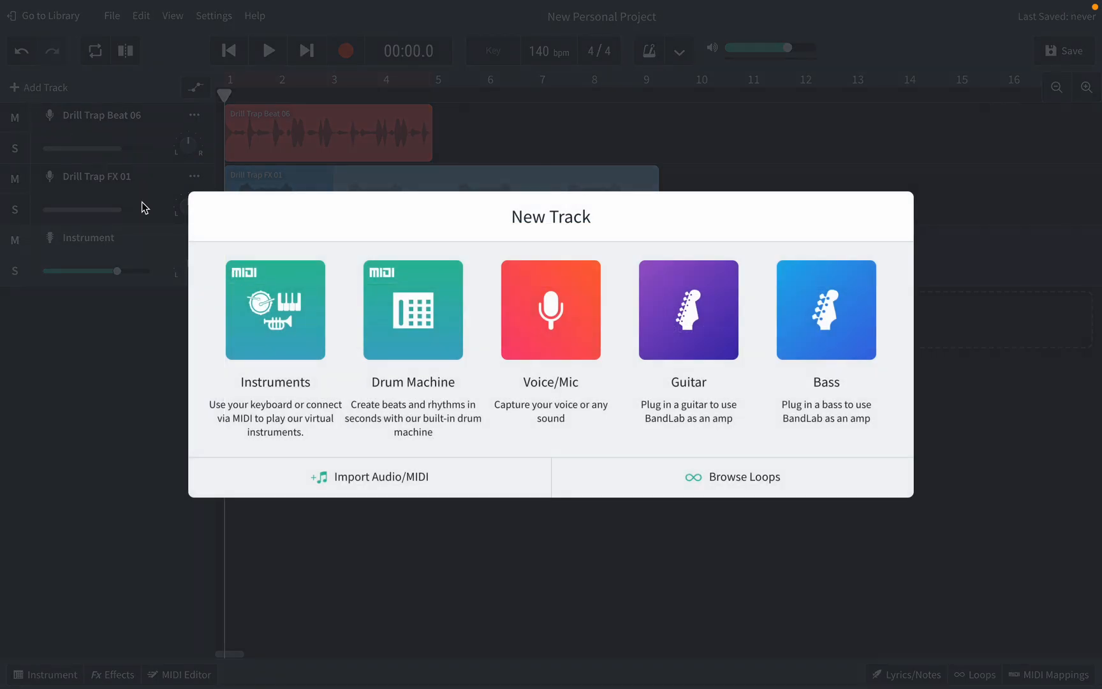
{"action": "left_click", "coordinate": [408, 312]}
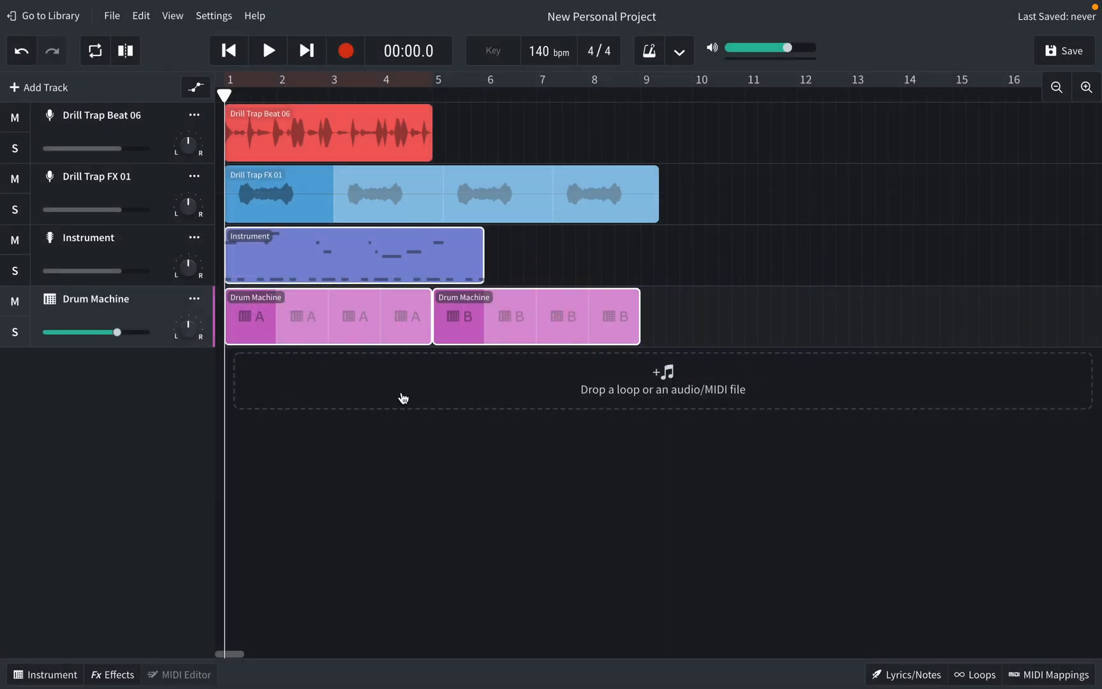
{"action": "left_click", "coordinate": [49, 301]}
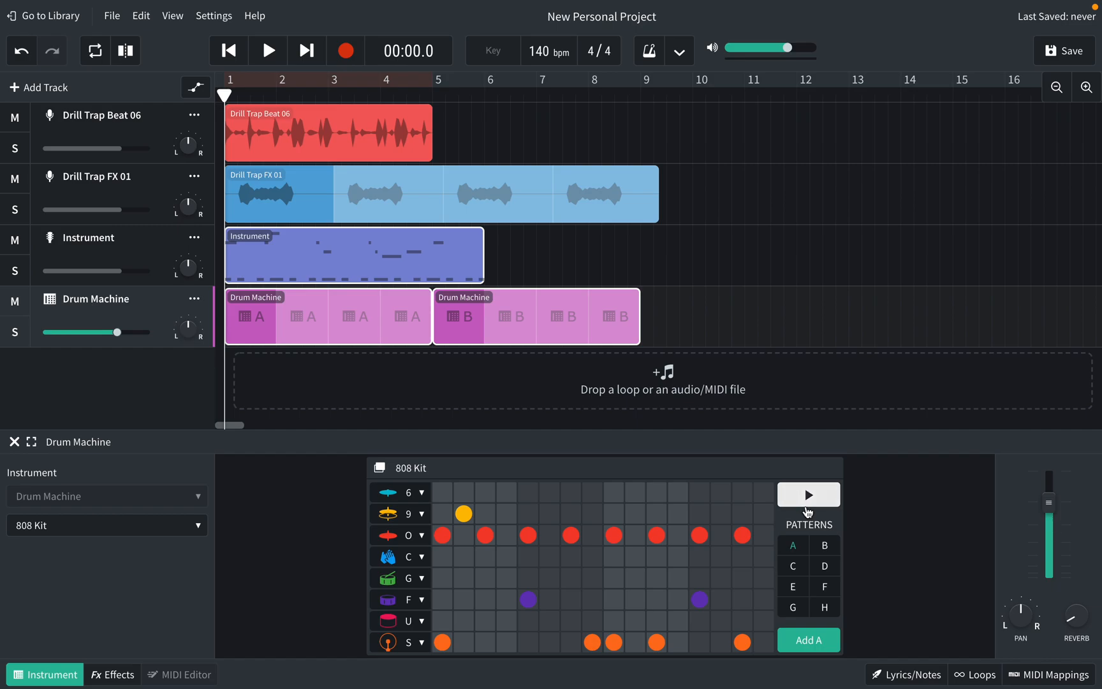
{"action": "left_click", "coordinate": [807, 508]}
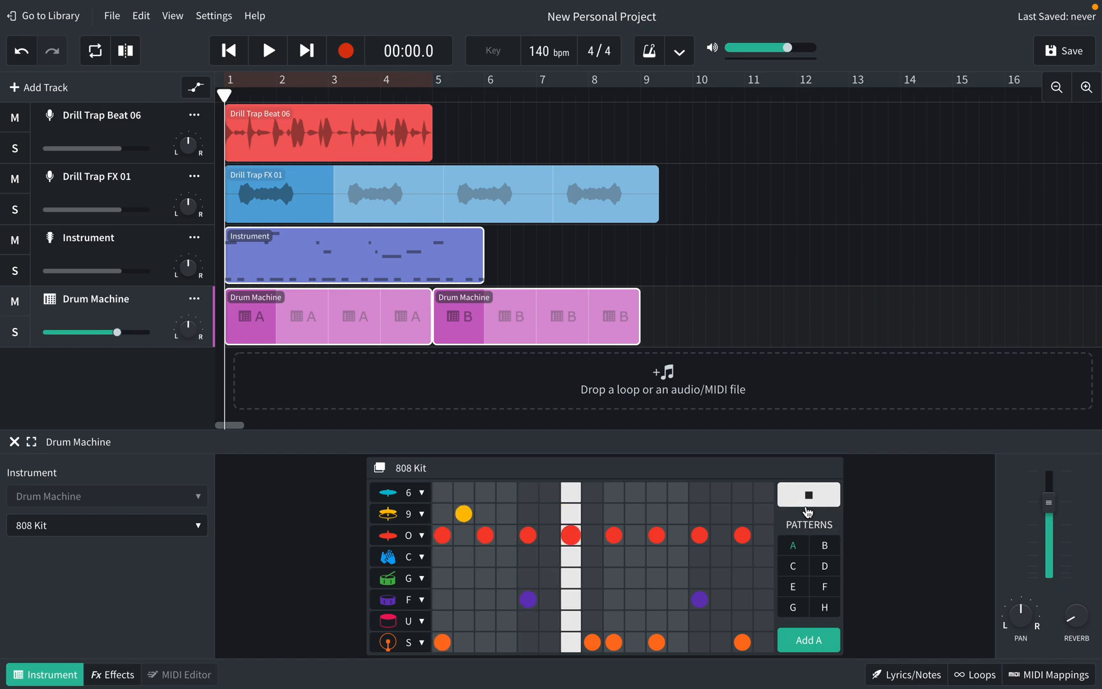
{"action": "left_click", "coordinate": [807, 509]}
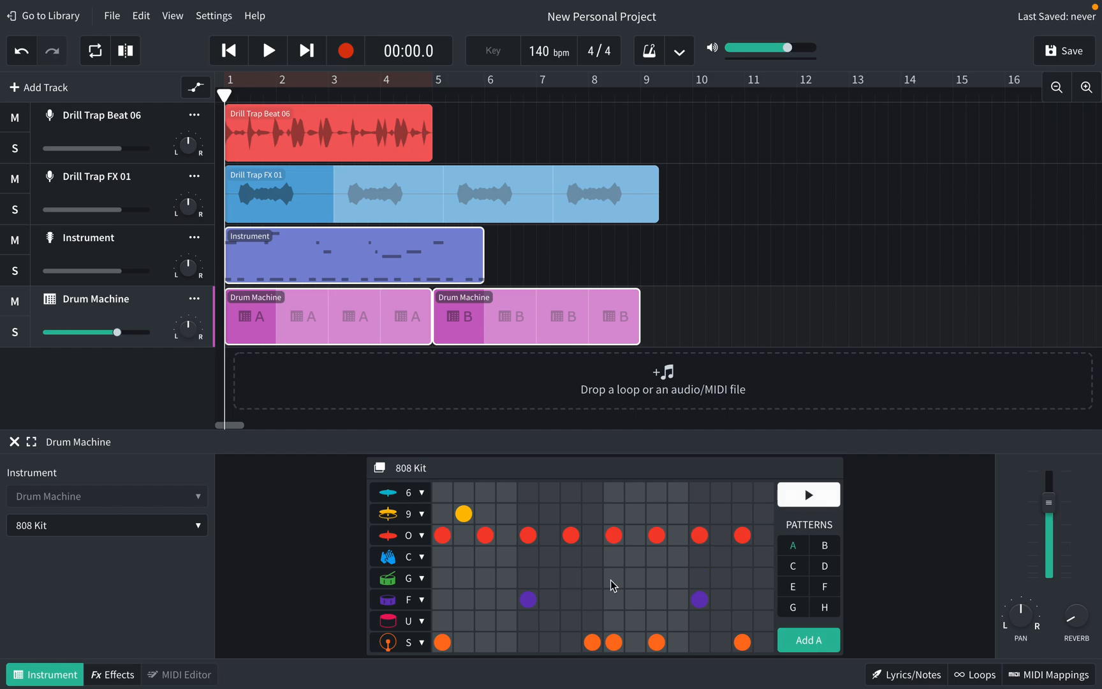
Change the drum machine's kit to Industrial Kit and preview the pattern with it
{"action": "left_click", "coordinate": [95, 540]}
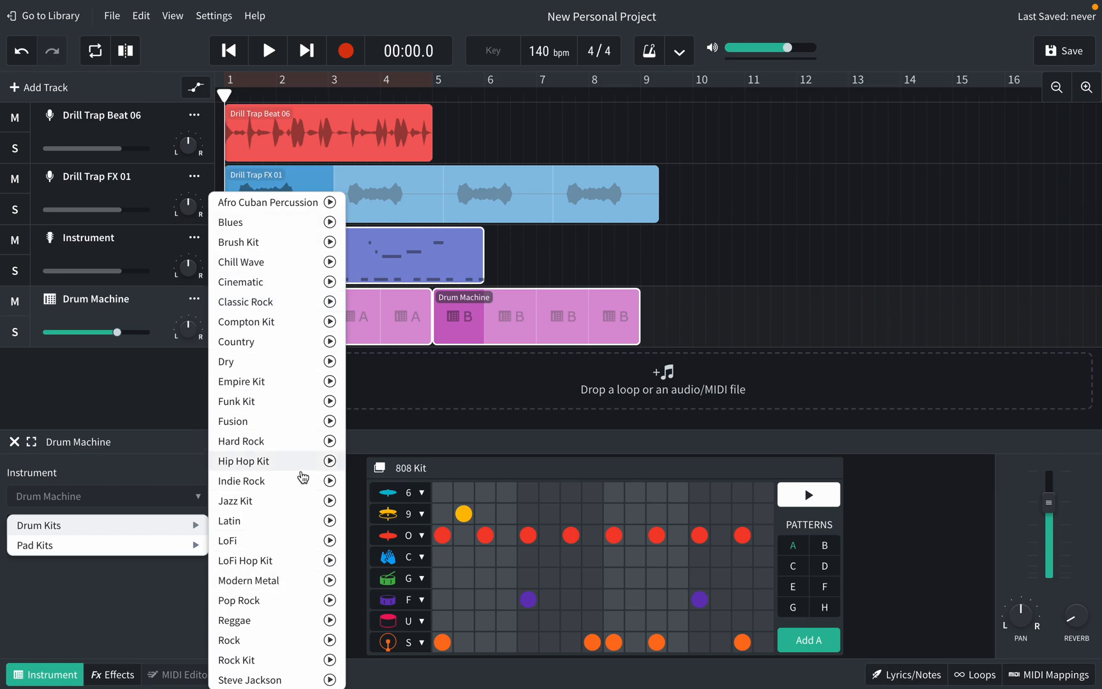
{"action": "mouse_move", "coordinate": [181, 543]}
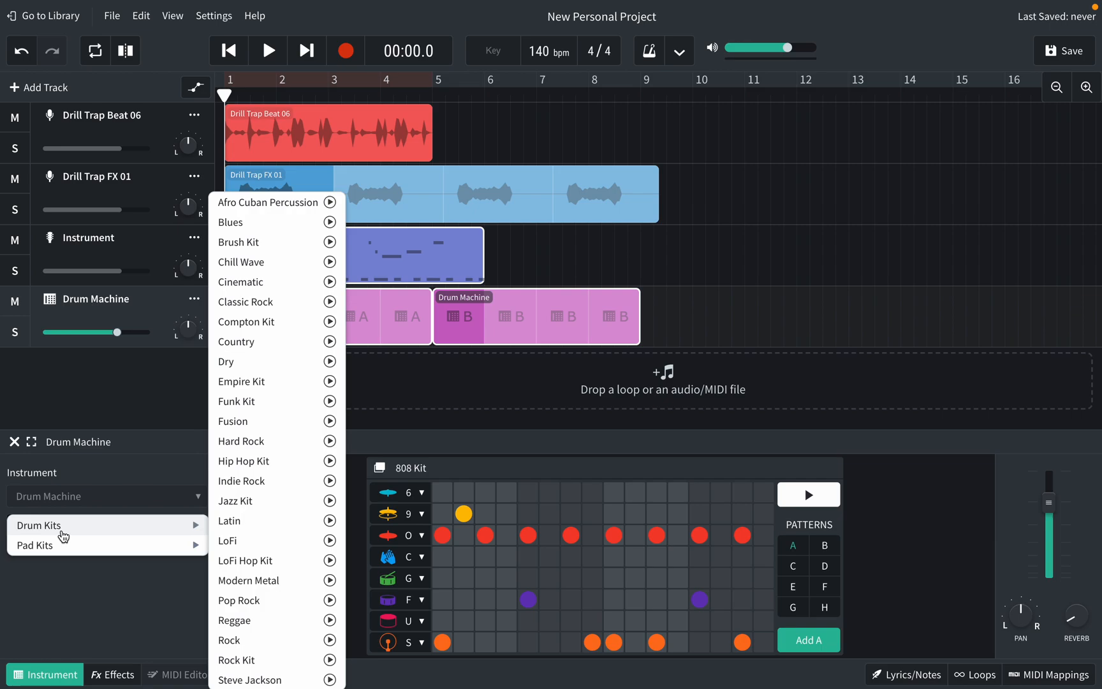
{"action": "mouse_move", "coordinate": [94, 546]}
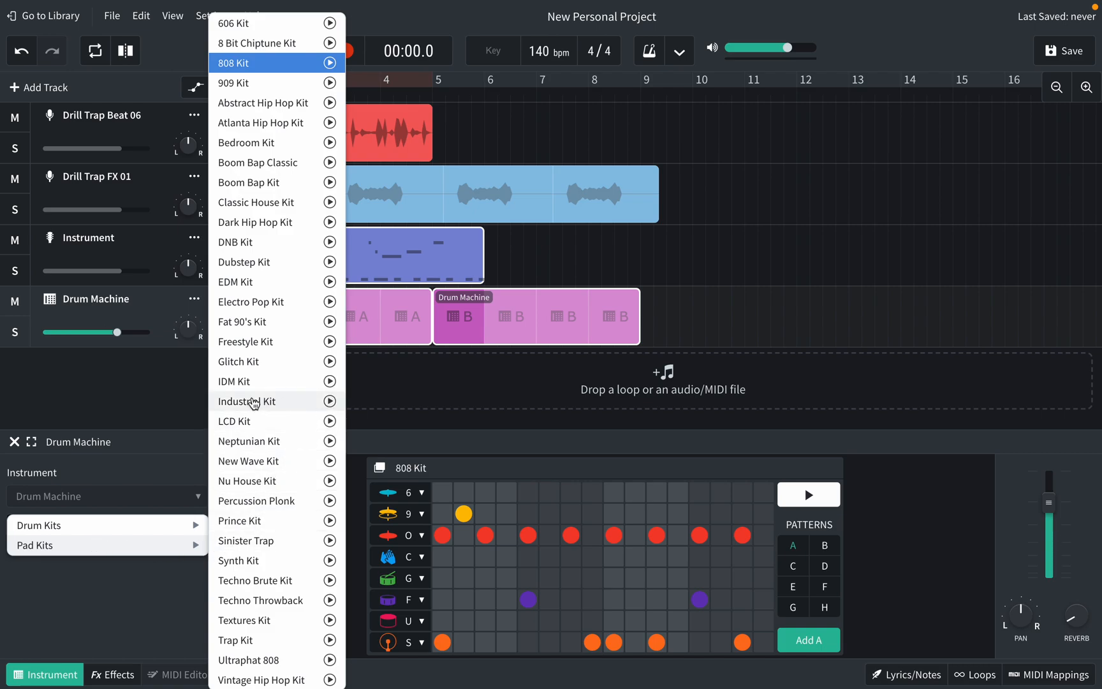
{"action": "left_click", "coordinate": [275, 415]}
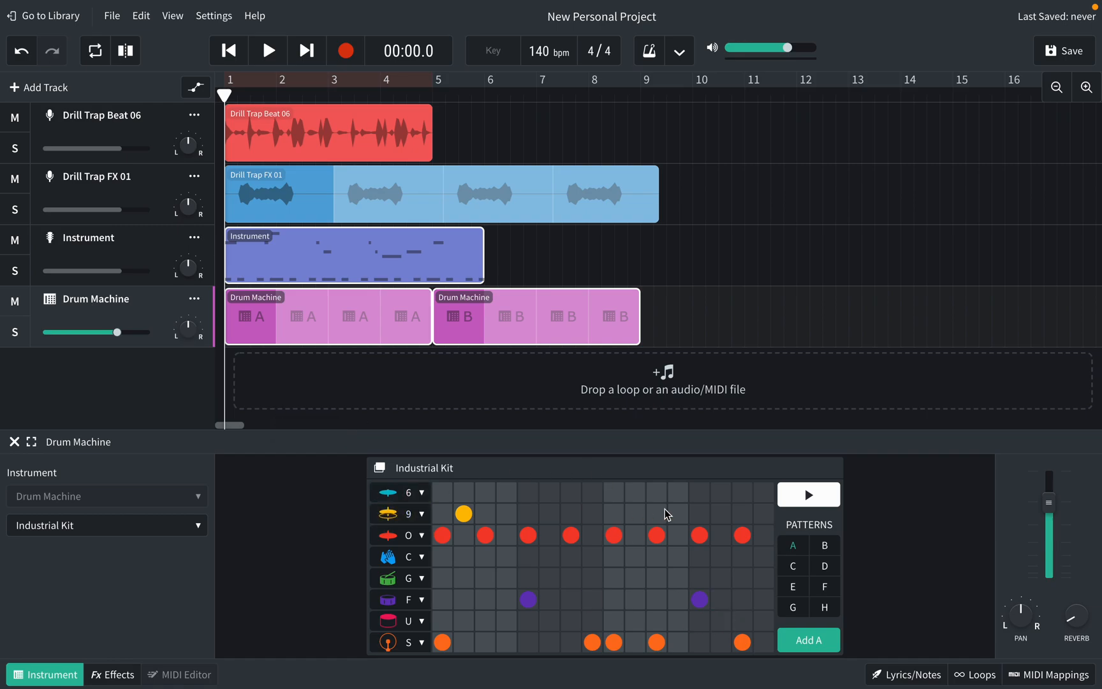
{"action": "left_click", "coordinate": [807, 501]}
{"action": "left_click", "coordinate": [807, 501]}
Compare the step layouts of drum patterns A, B and C
{"action": "left_click", "coordinate": [790, 565]}
{"action": "left_click", "coordinate": [800, 547]}
{"action": "left_click", "coordinate": [821, 547]}
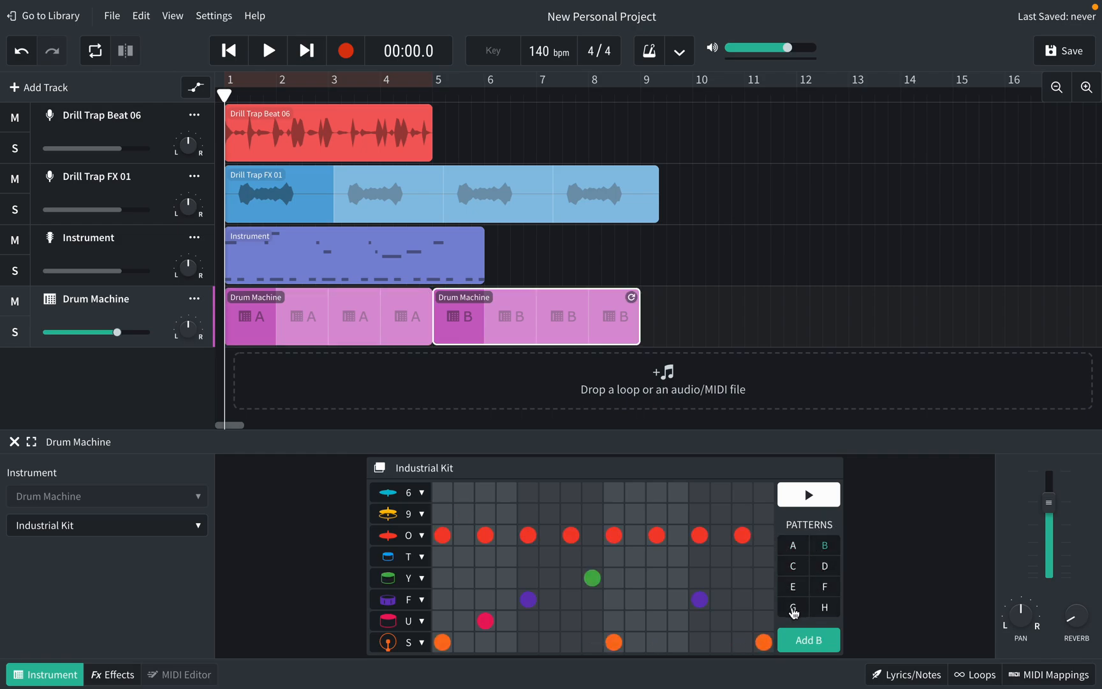
{"action": "left_click", "coordinate": [791, 549]}
{"action": "left_click", "coordinate": [820, 548]}
{"action": "left_click", "coordinate": [793, 546]}
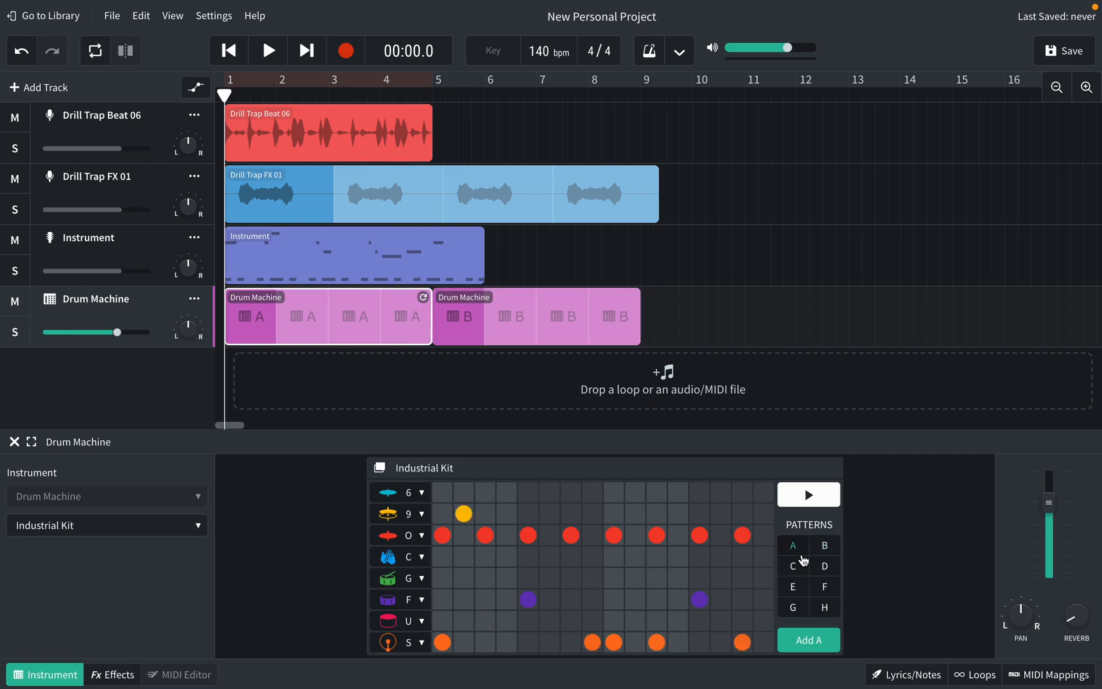
{"action": "left_click", "coordinate": [791, 567]}
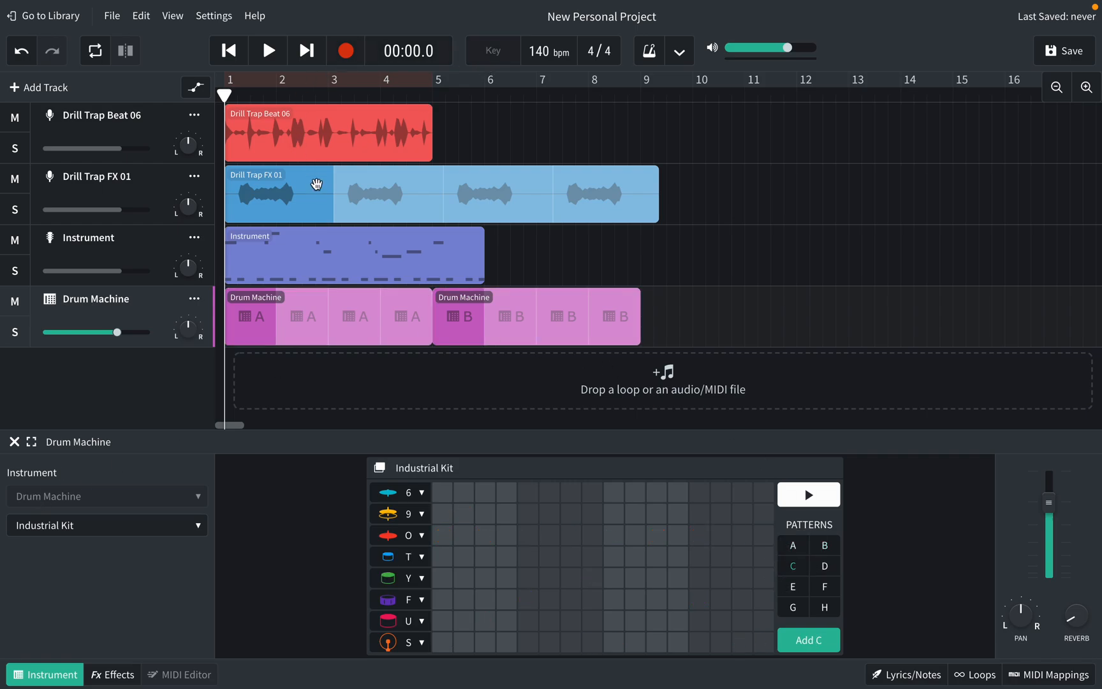
Check which patterns the two drum machine clips on the timeline use and preview pattern B
{"action": "left_click", "coordinate": [276, 319]}
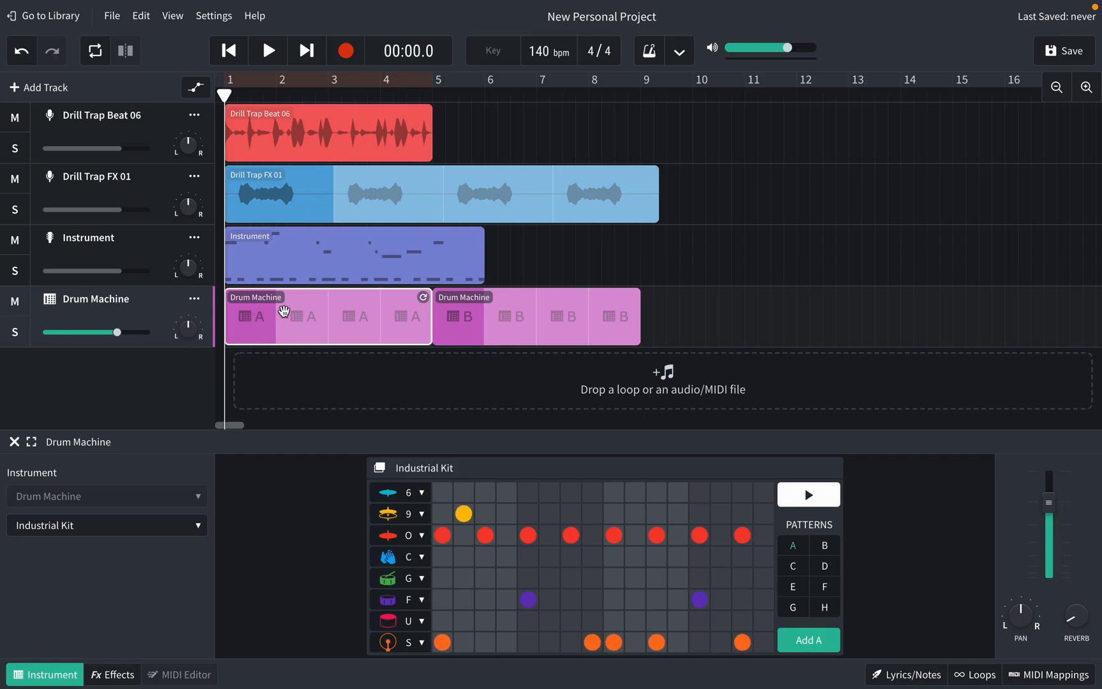
{"action": "left_click", "coordinate": [530, 318]}
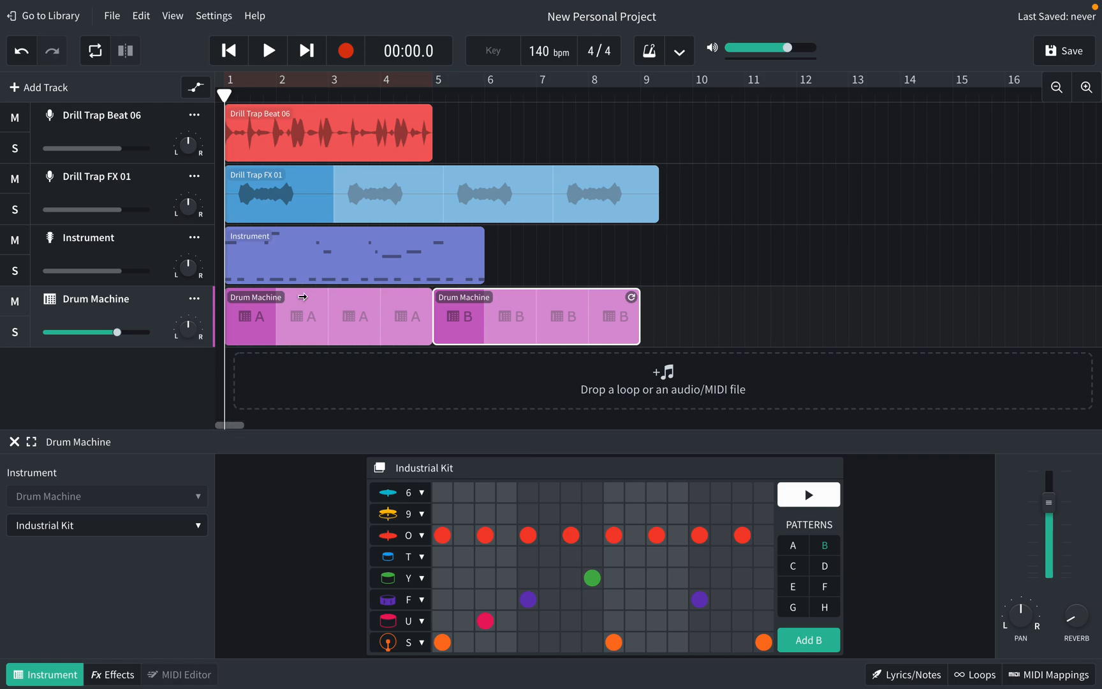
{"action": "key", "text": "space"}
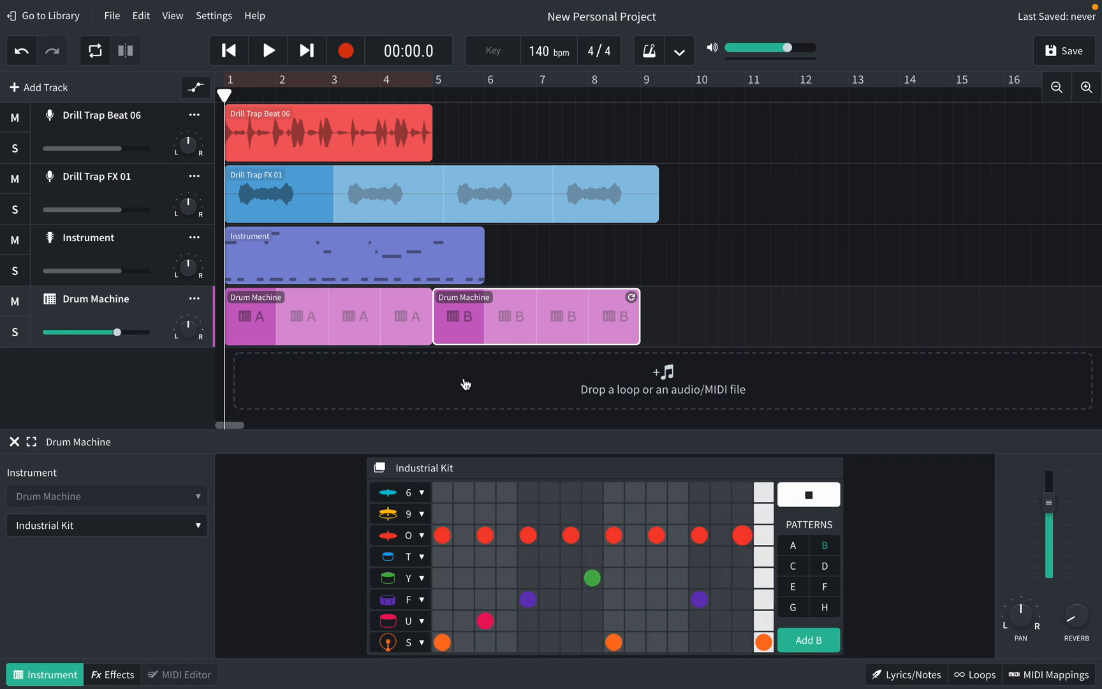
{"action": "key", "text": "space"}
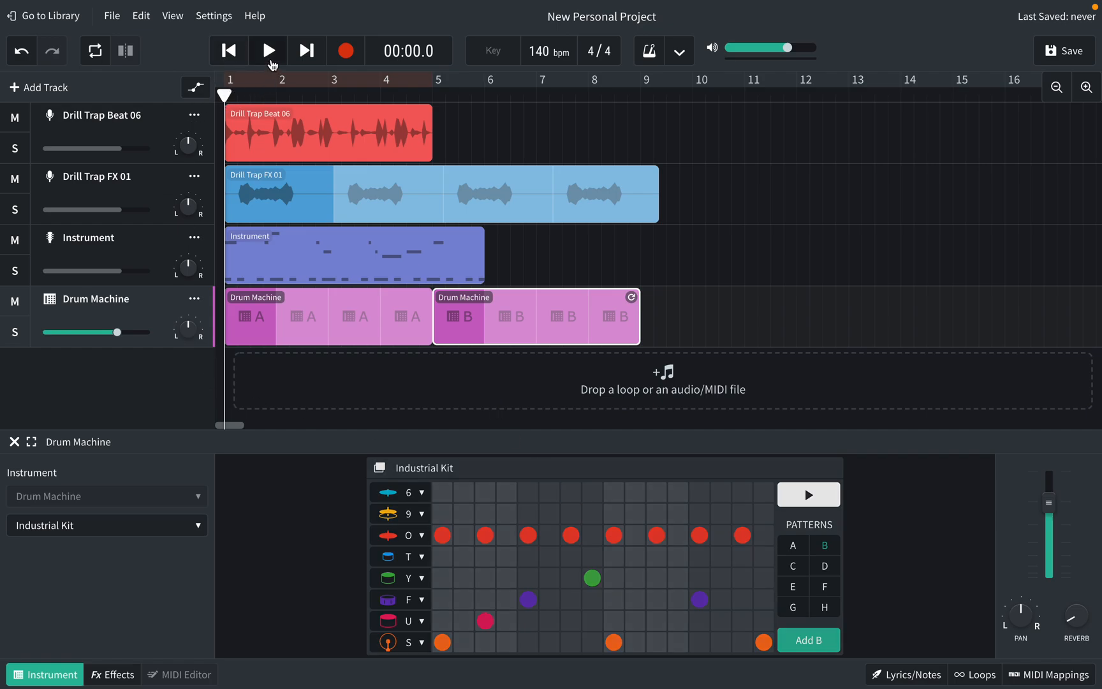
Play the whole arrangement from the start, stop it and place the playhead at bar 5
{"action": "left_click", "coordinate": [270, 61]}
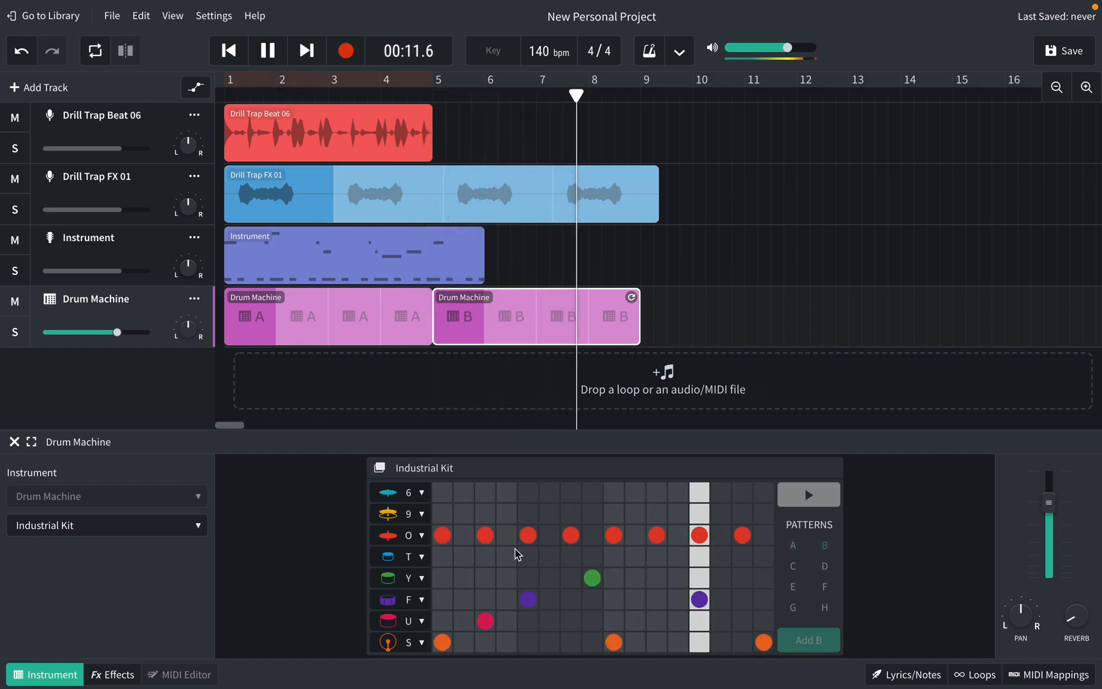
{"action": "key", "text": "space"}
{"action": "left_click", "coordinate": [432, 94]}
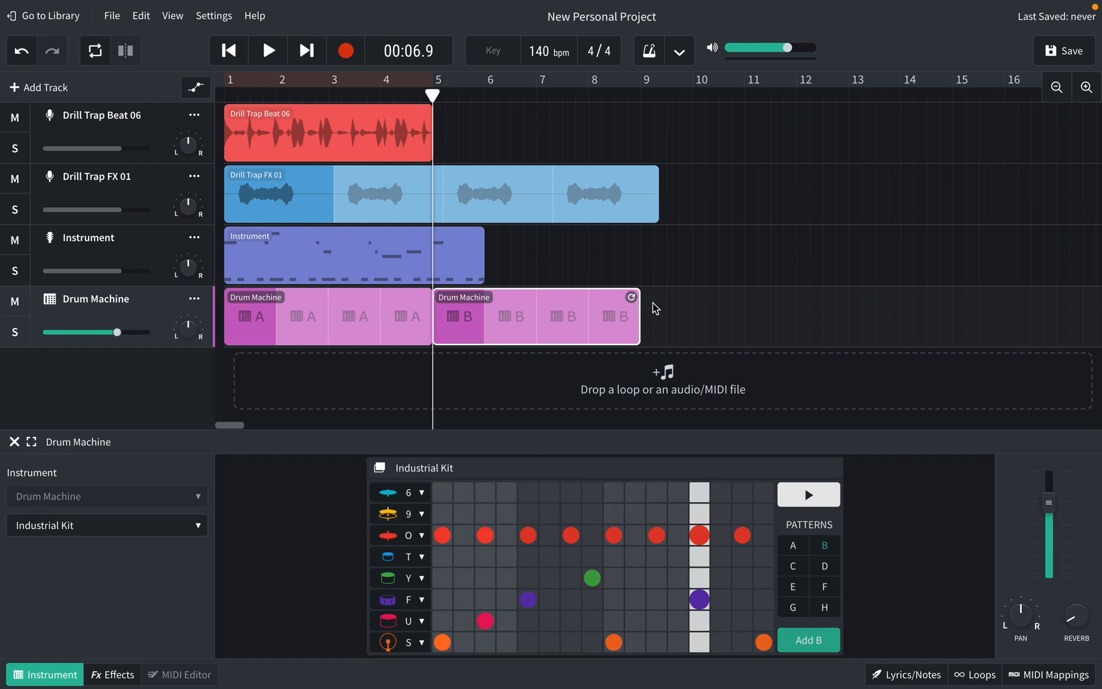
Select empty drum pattern C and place row S hits on steps 5 and 13 and row F hits on steps 1 and 2
{"action": "left_click", "coordinate": [794, 566]}
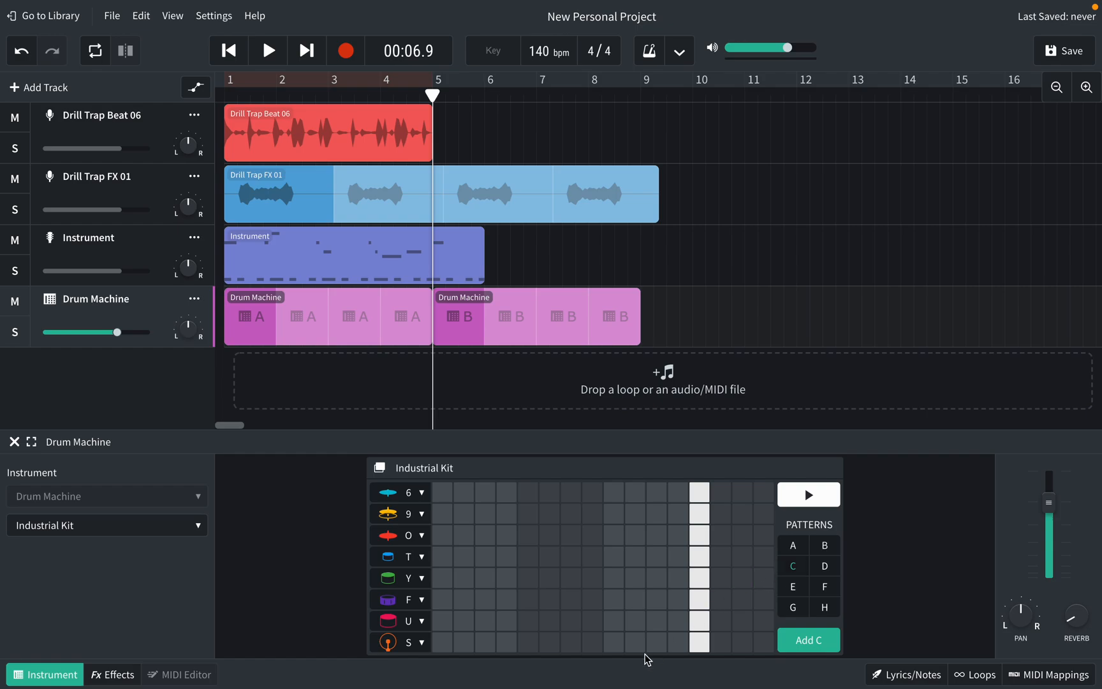
{"action": "left_click", "coordinate": [446, 644]}
{"action": "left_click", "coordinate": [445, 642]}
{"action": "left_click", "coordinate": [445, 624]}
{"action": "left_click", "coordinate": [522, 648]}
{"action": "left_click", "coordinate": [697, 645]}
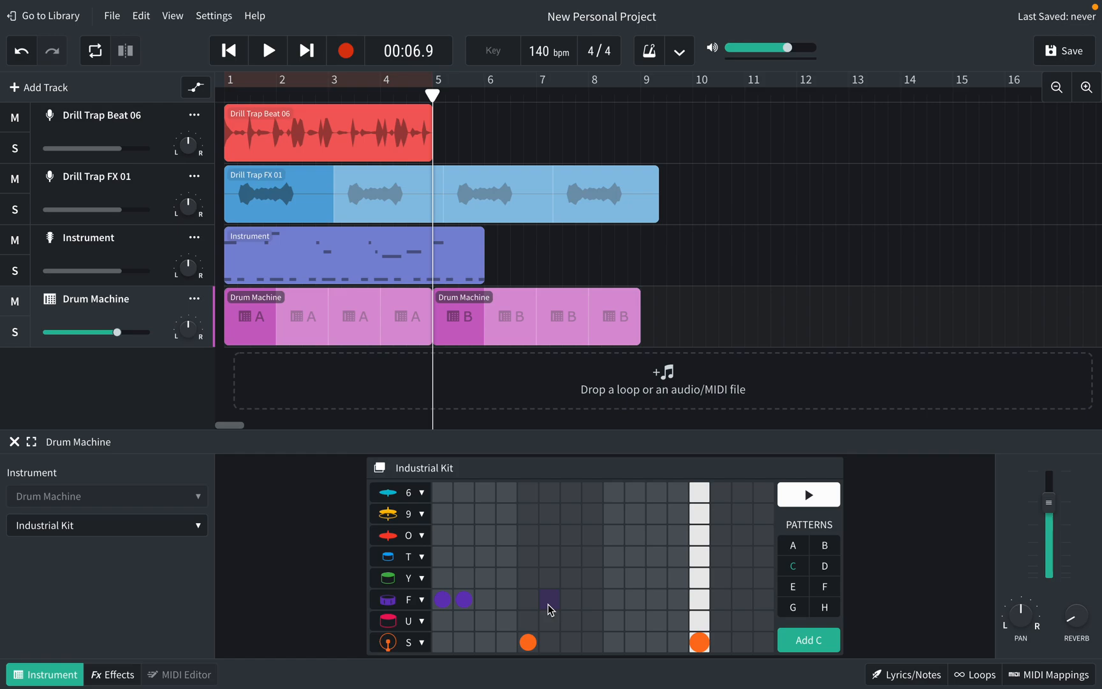
Add row F hits on steps 6 and 13 of pattern C and preview the pattern
{"action": "left_click", "coordinate": [693, 605]}
{"action": "key", "text": "space"}
{"action": "key", "text": "space"}
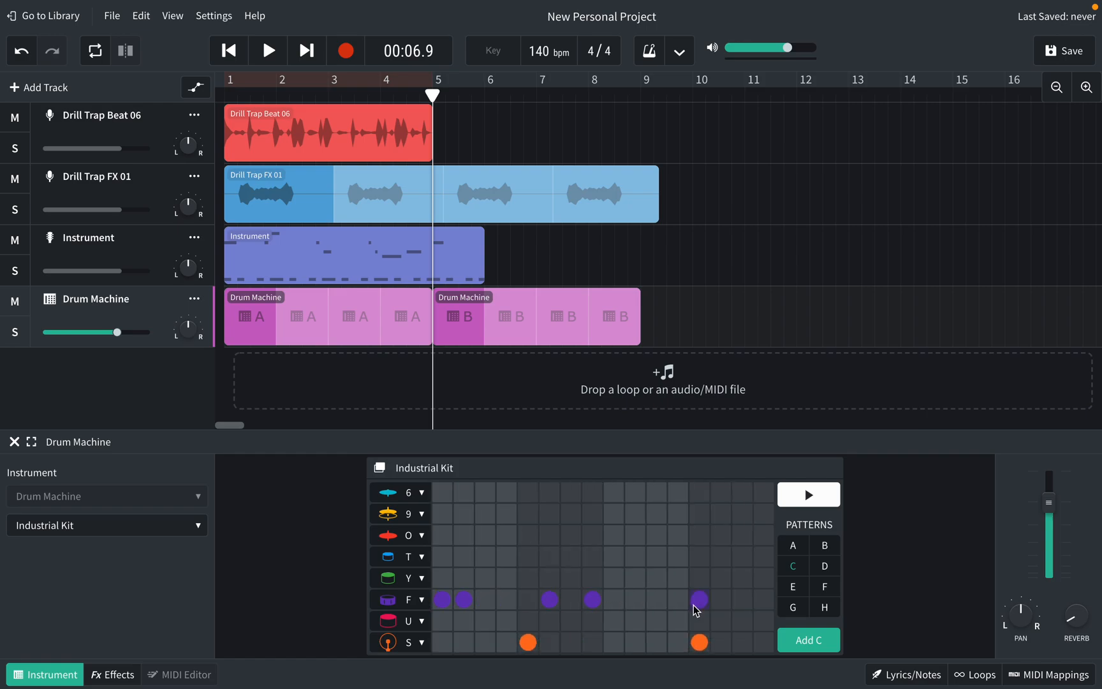
{"action": "left_click", "coordinate": [588, 600]}
{"action": "key", "text": "space"}
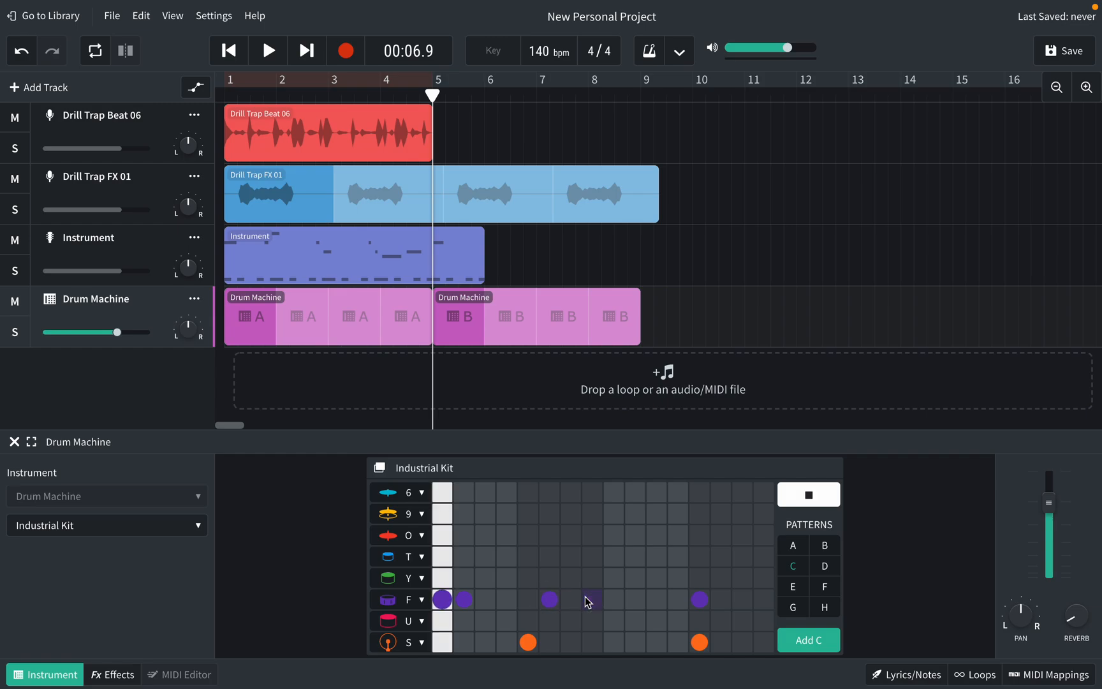
{"action": "key", "text": "space"}
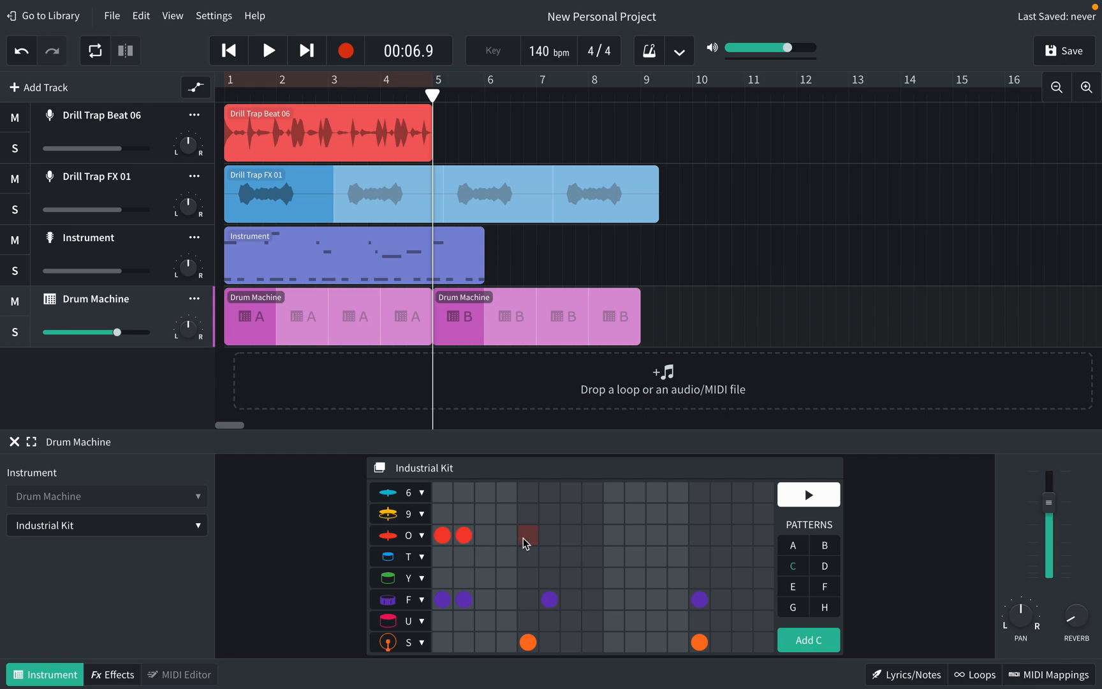
Place row O hits on steps 3, 7, 11 and 15 of pattern C and preview it
{"action": "left_click", "coordinate": [448, 537]}
{"action": "left_click", "coordinate": [459, 537]}
{"action": "left_click", "coordinate": [486, 535]}
{"action": "left_click", "coordinate": [572, 536]}
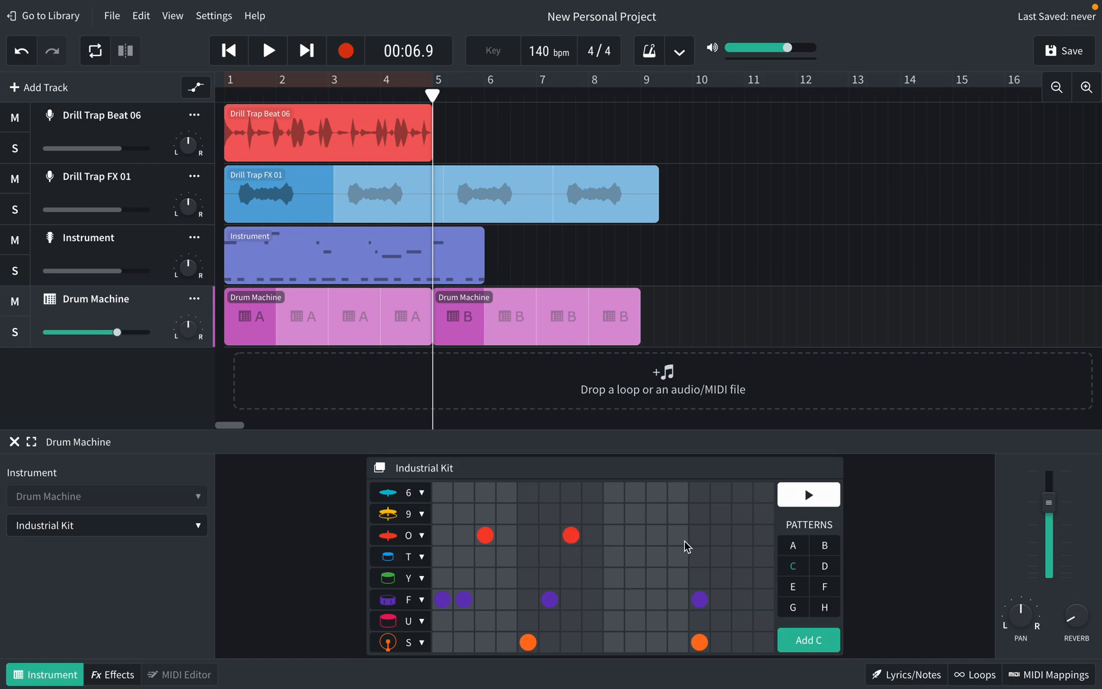
{"action": "left_click", "coordinate": [742, 536]}
{"action": "key", "text": "space"}
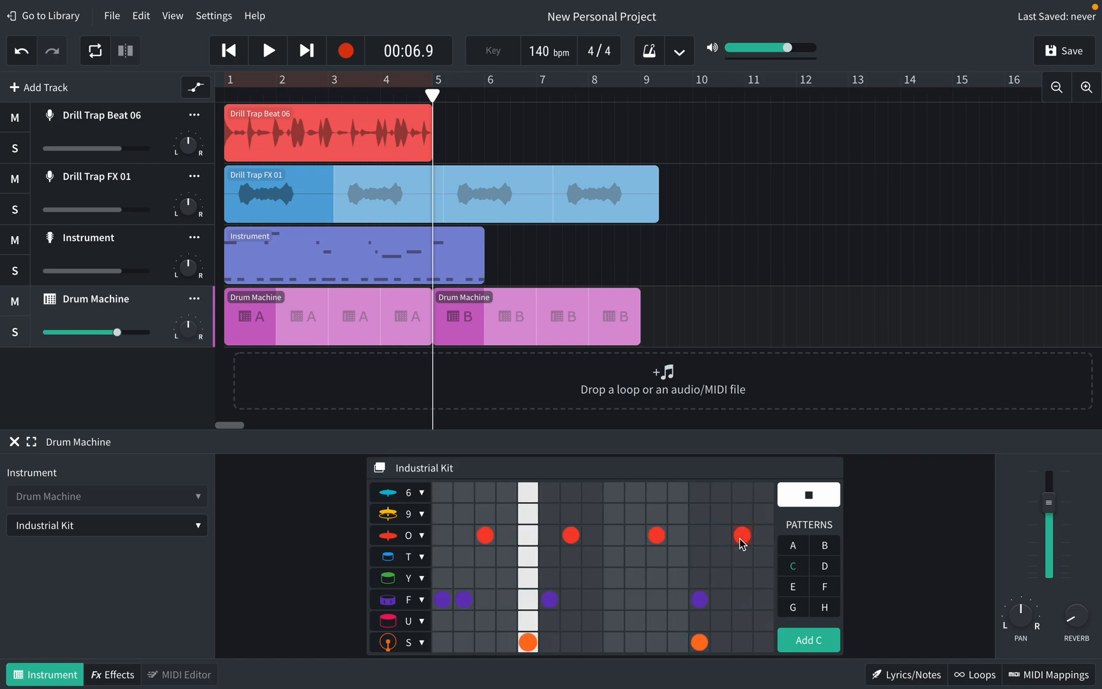
{"action": "key", "text": "space"}
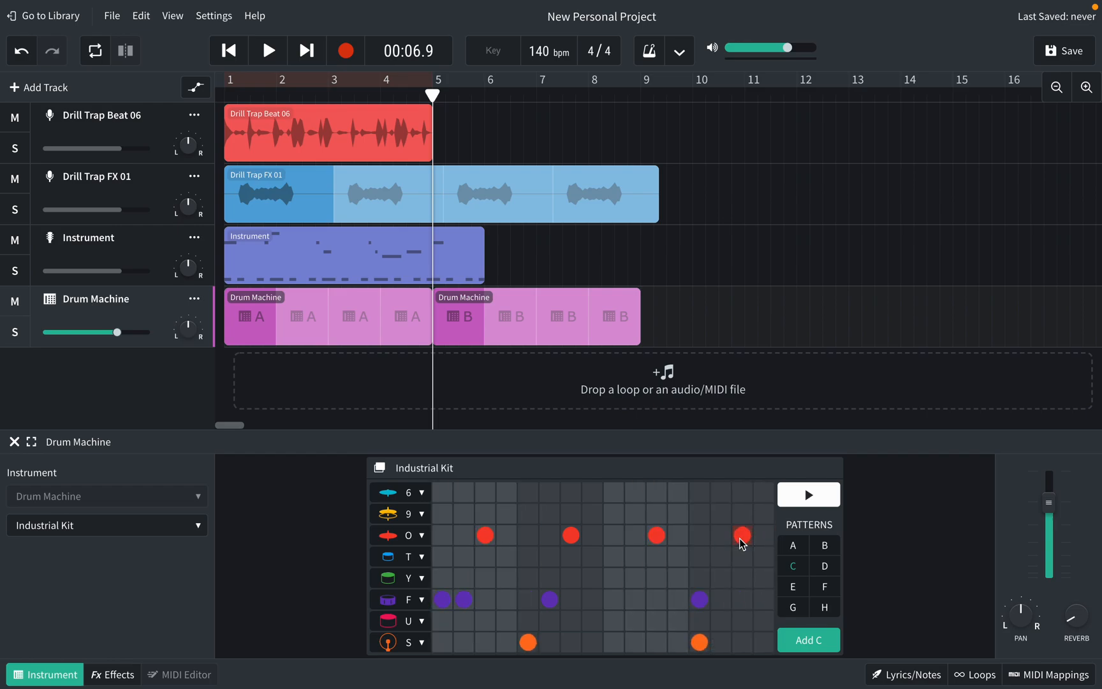
Place row Y hits on steps 1, 5 and 13 of pattern C and preview the result
{"action": "left_click", "coordinate": [443, 578]}
{"action": "left_click", "coordinate": [529, 578]}
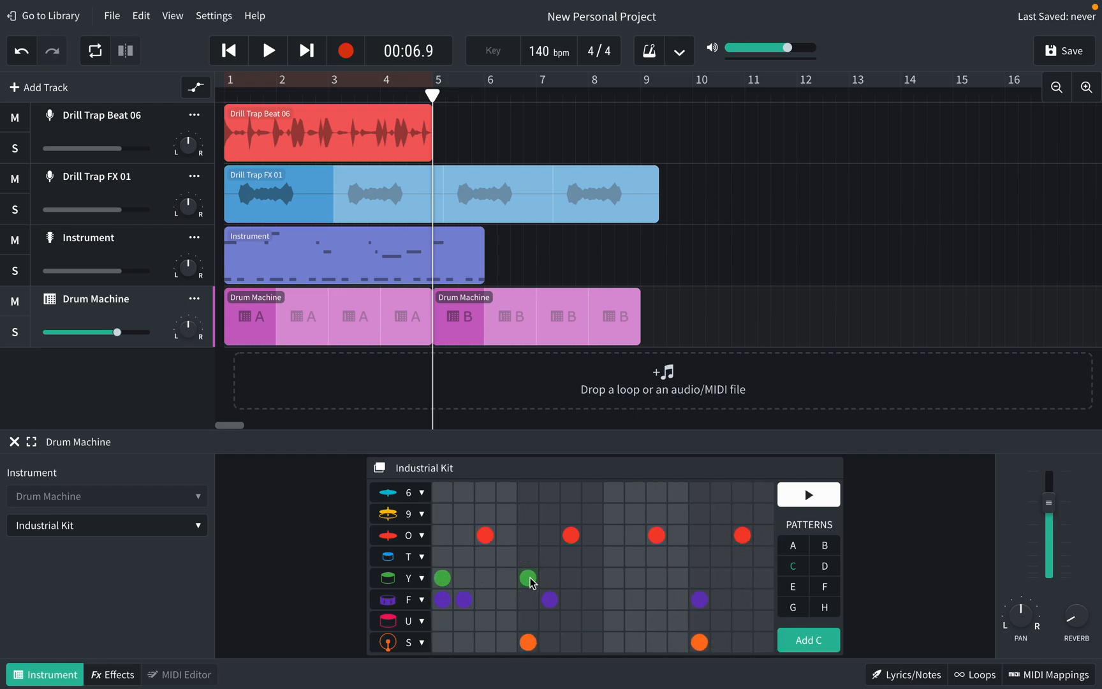
{"action": "left_click", "coordinate": [698, 581]}
{"action": "key", "text": "space"}
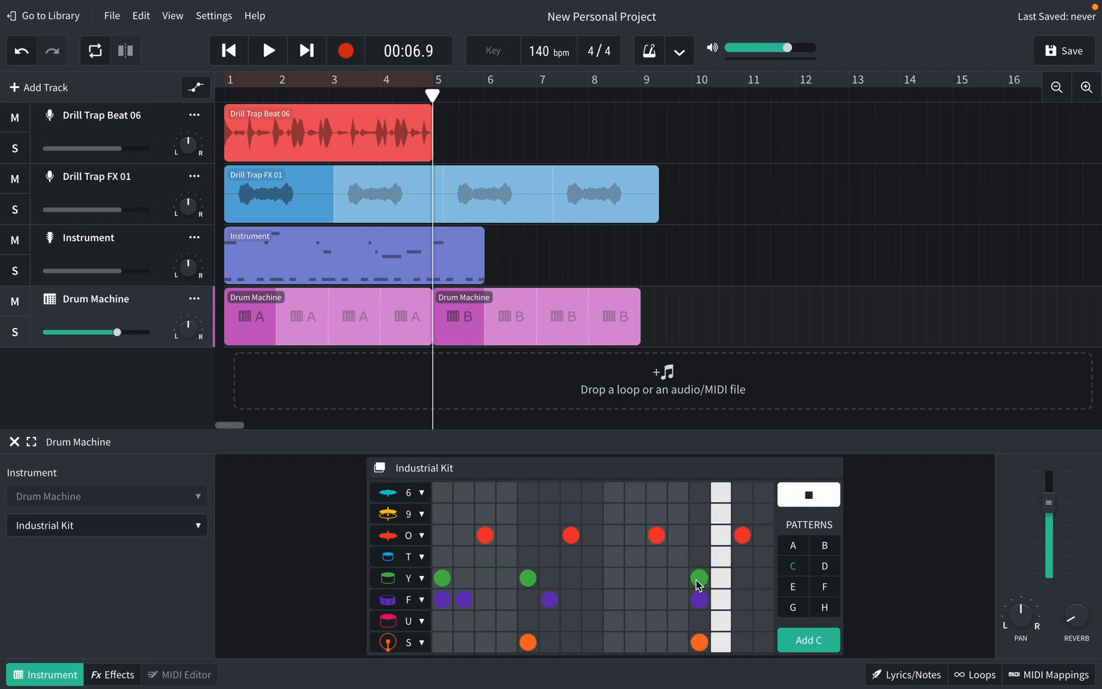
{"action": "key", "text": "space"}
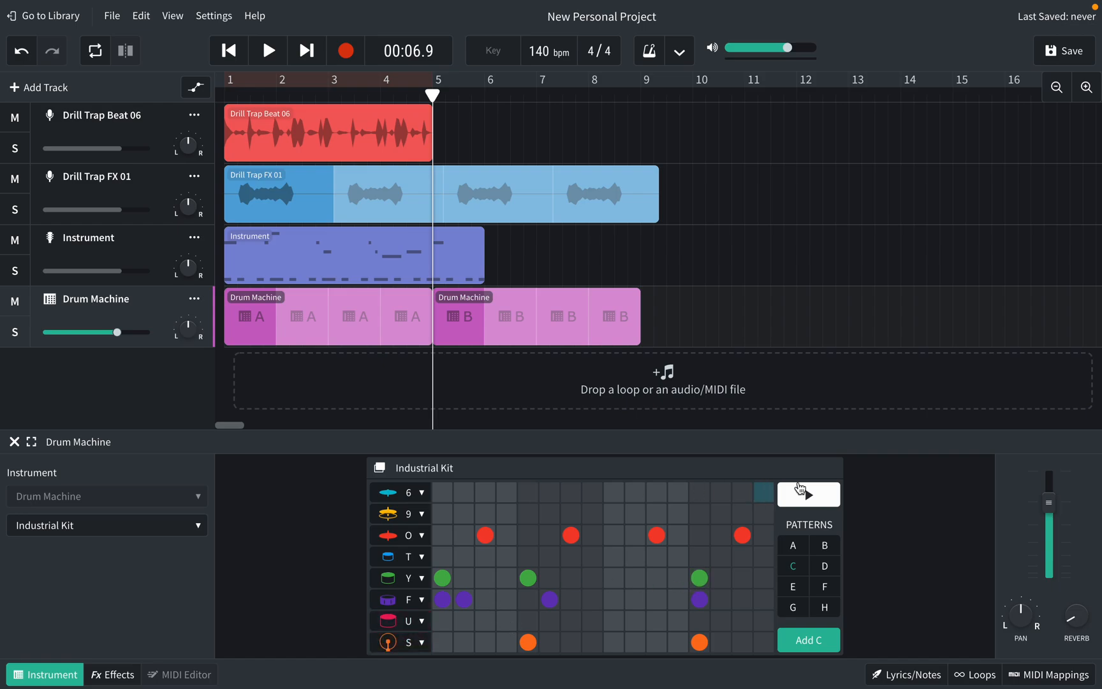
Delete the pattern A clip from bars 1 to 4 of the Drum Machine track
{"action": "left_click", "coordinate": [338, 315]}
{"action": "left_click", "coordinate": [327, 317]}
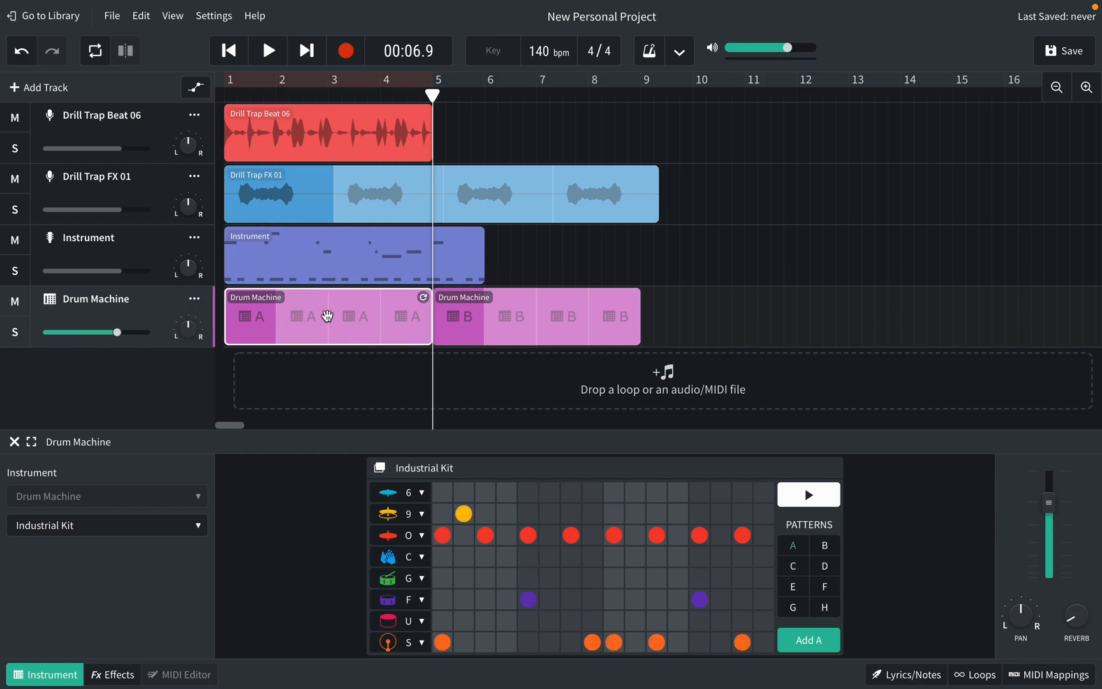
{"action": "key", "text": "Delete"}
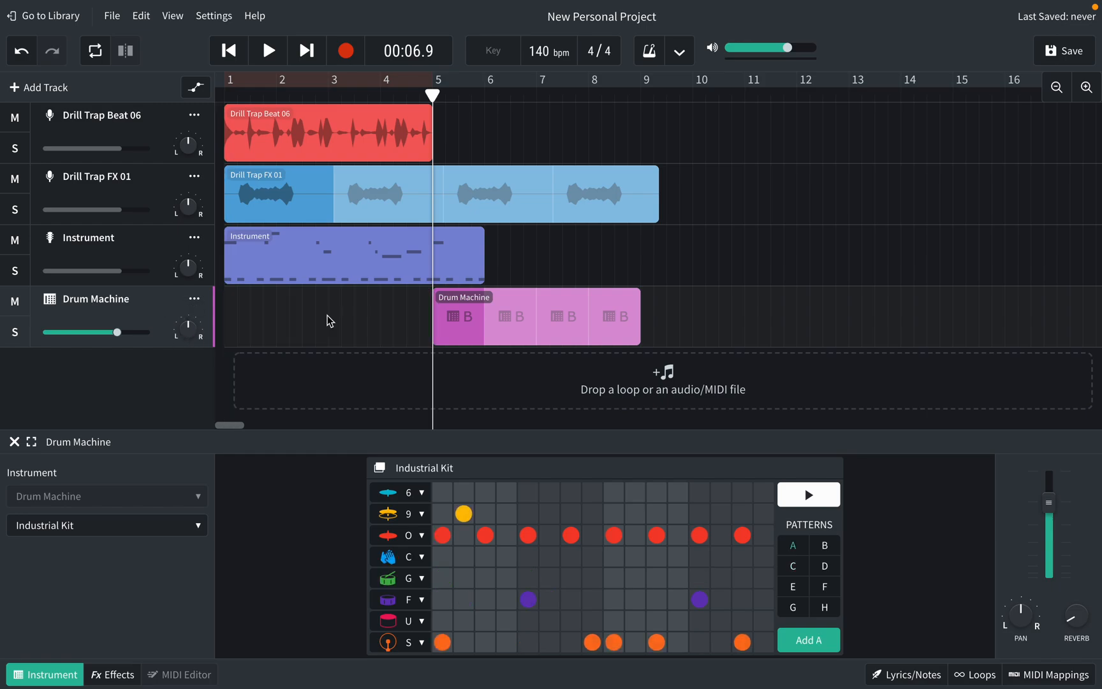
Return the playhead to the start of bar 1 and insert pattern A there on the Drum Machine track
{"action": "left_click", "coordinate": [434, 96]}
{"action": "left_click_drag", "start_coordinate": [434, 96], "coordinate": [224, 96]}
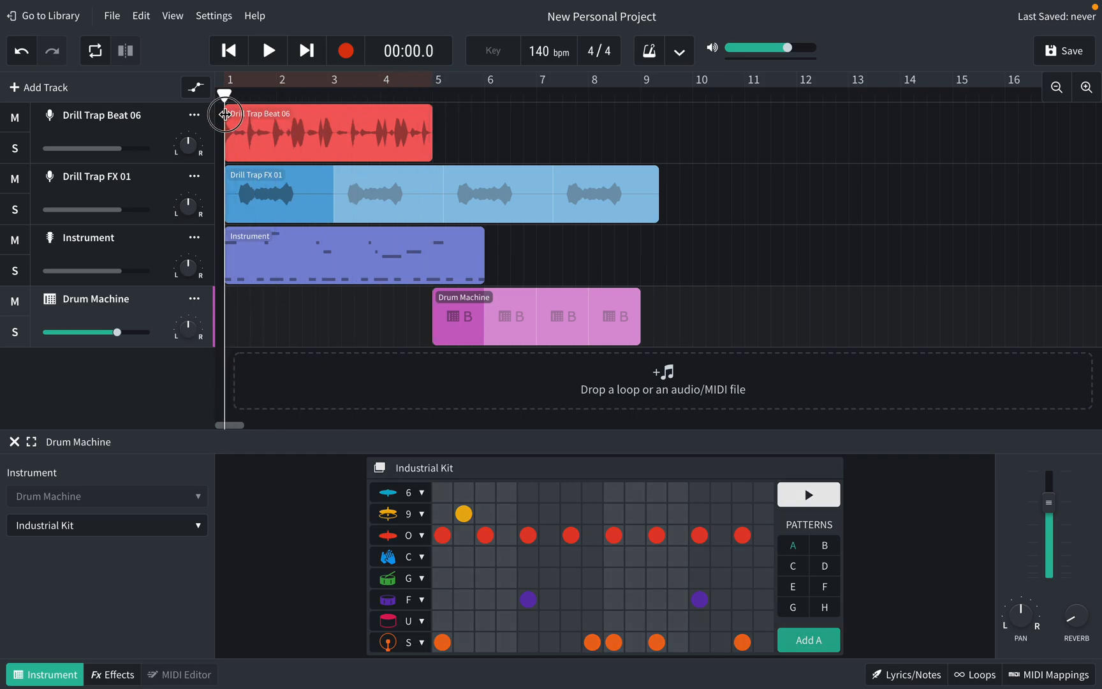
{"action": "left_click", "coordinate": [816, 638]}
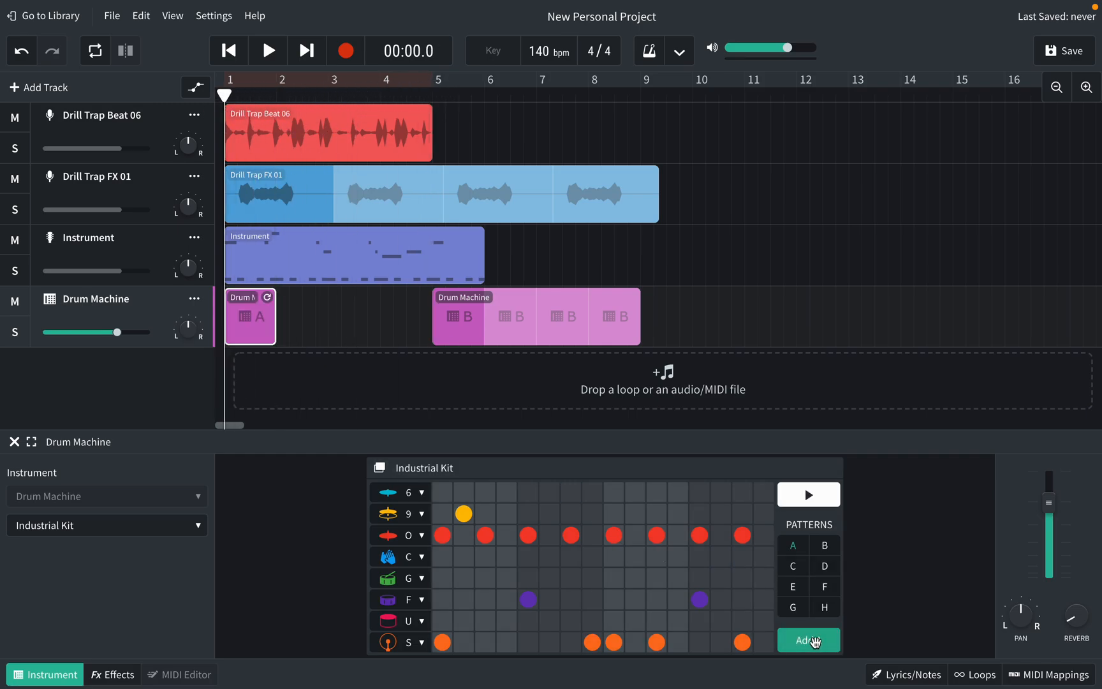
Replace the pattern A clip at bar 1 of the Drum Machine track with pattern C
{"action": "key", "text": "Delete"}
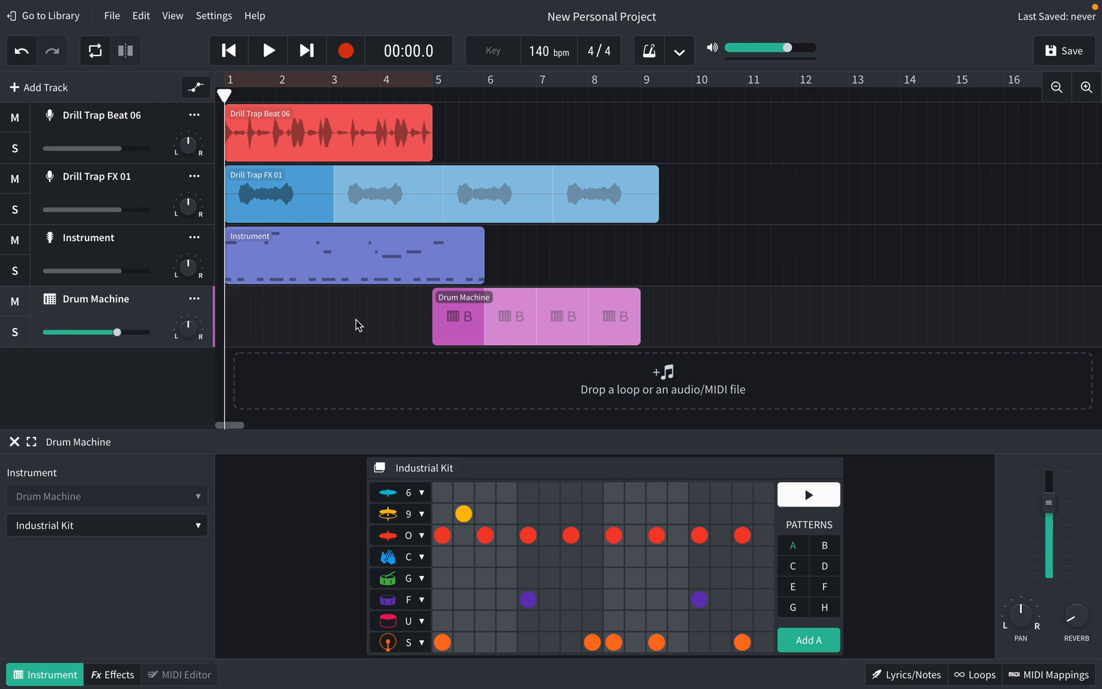
{"action": "left_click", "coordinate": [794, 566]}
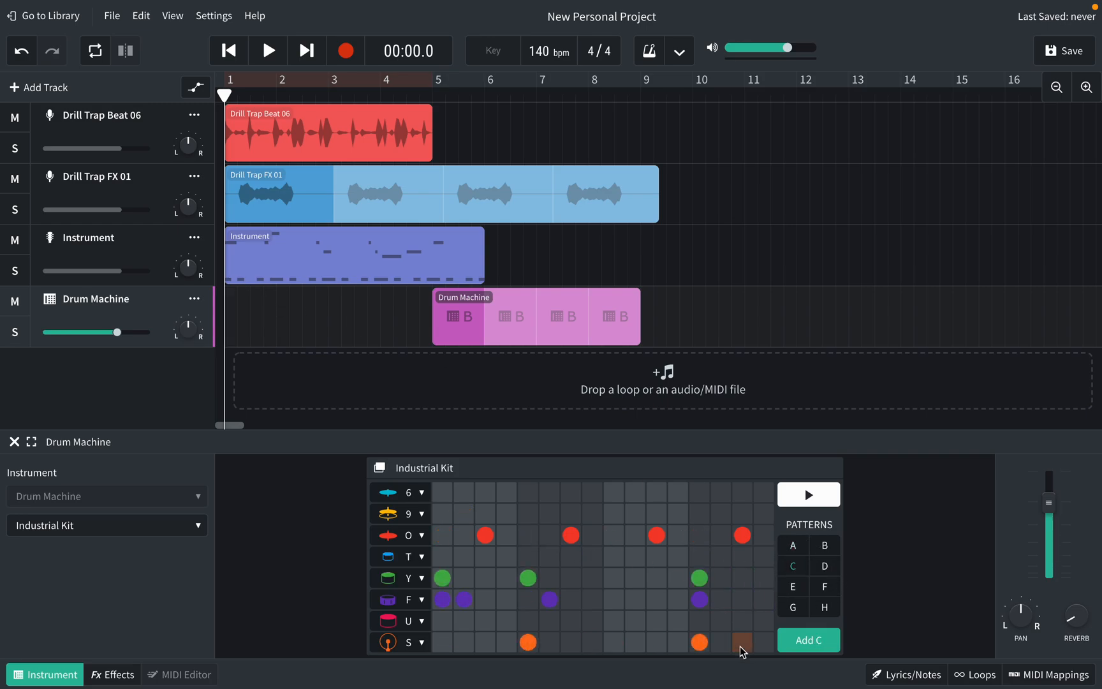
{"action": "left_click", "coordinate": [792, 643]}
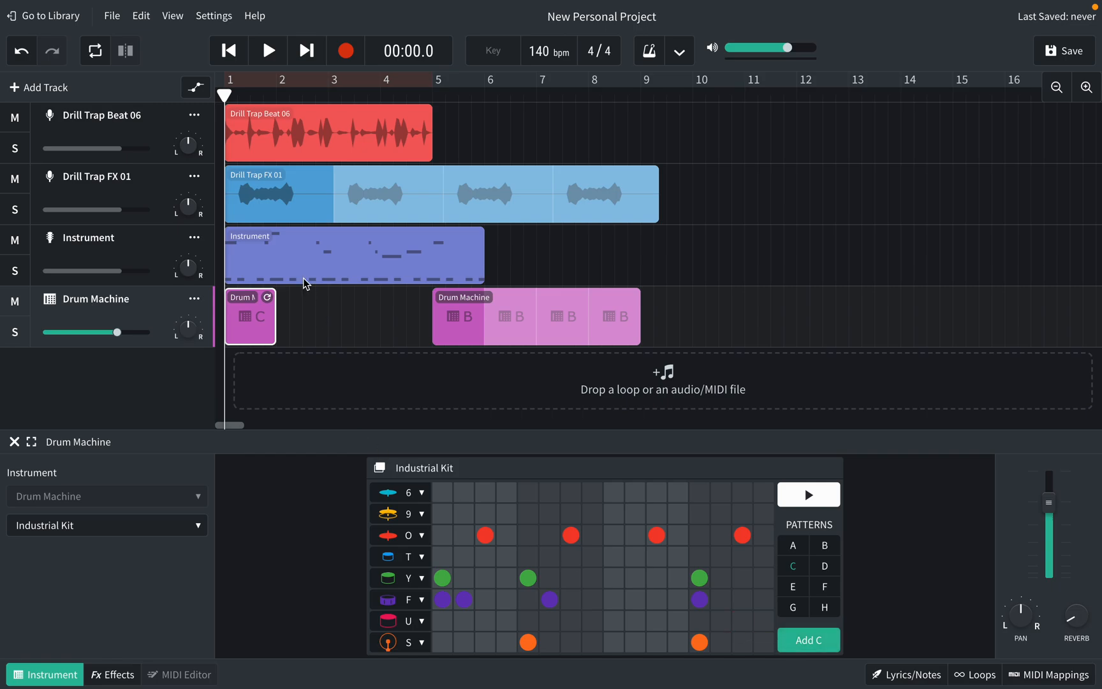
Loop the pattern C clip across bars 1 to 4 so it meets the start of the pattern B clip
{"action": "left_click_drag", "start_coordinate": [268, 298], "coordinate": [402, 293]}
{"action": "mouse_move", "coordinate": [344, 290]}
{"action": "left_mouse_down"}
{"action": "mouse_move", "coordinate": [303, 291]}
{"action": "mouse_move", "coordinate": [342, 292]}
{"action": "left_mouse_up"}
{"action": "left_click", "coordinate": [405, 121]}
{"action": "mouse_move", "coordinate": [424, 117]}
{"action": "left_mouse_down"}
{"action": "mouse_move", "coordinate": [657, 109]}
{"action": "mouse_move", "coordinate": [420, 116]}
{"action": "left_mouse_up"}
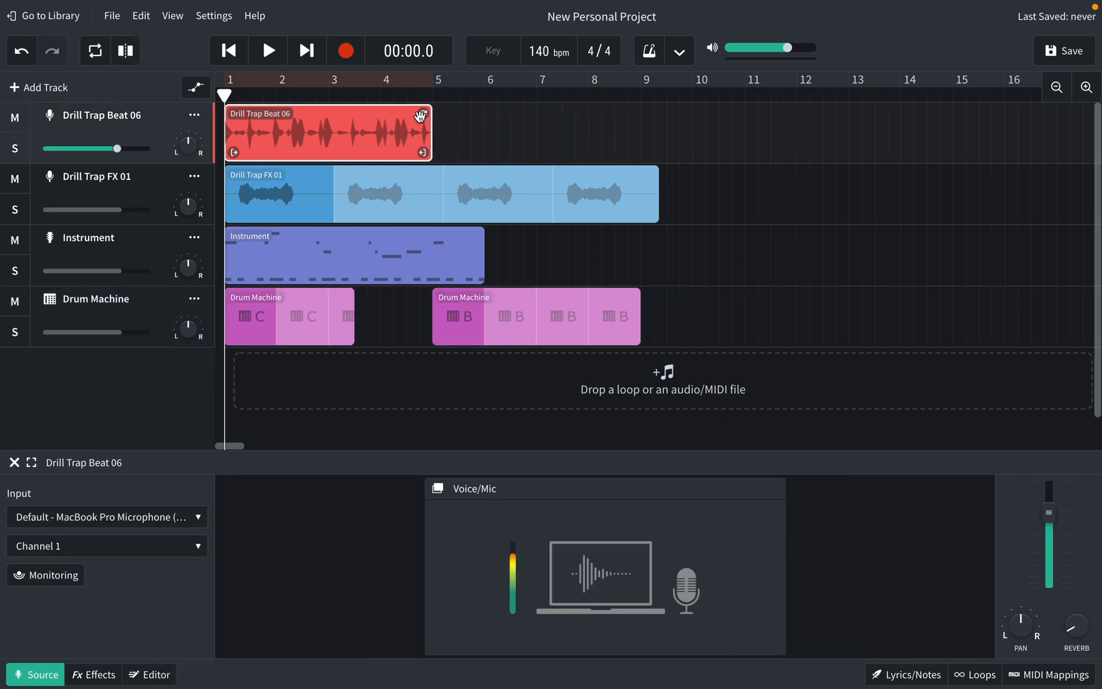
{"action": "left_click", "coordinate": [286, 323]}
{"action": "left_click_drag", "start_coordinate": [345, 294], "coordinate": [418, 294]}
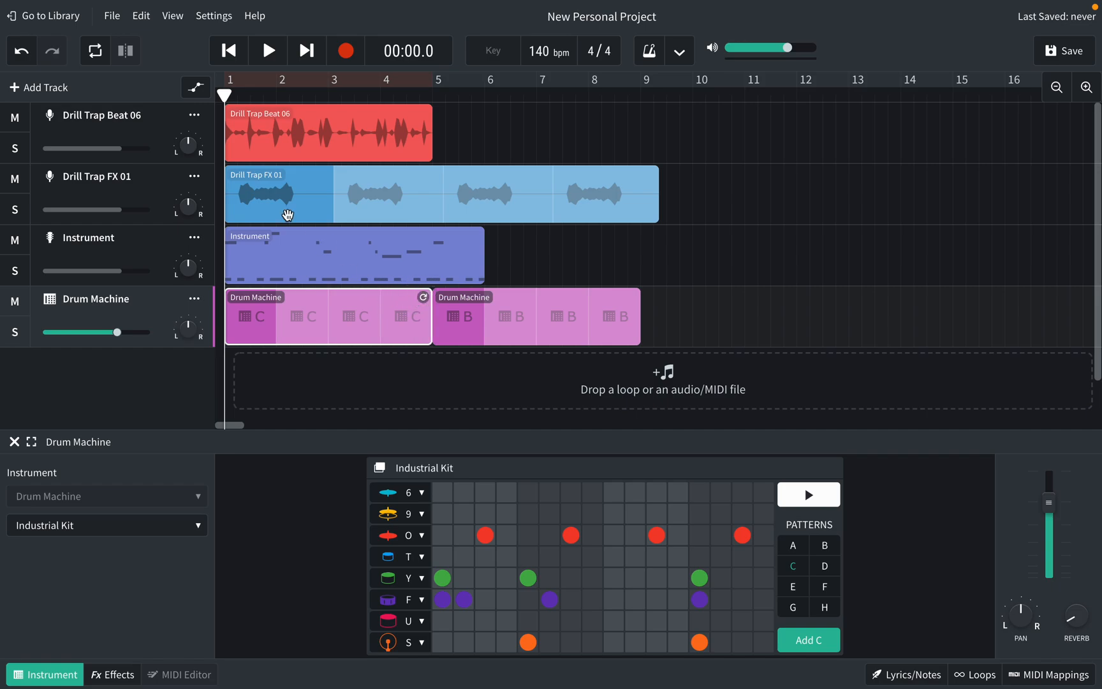
Preview pattern C on its own, and play the whole arrangement from bar 1 until just past the last clip
{"action": "key", "text": "space"}
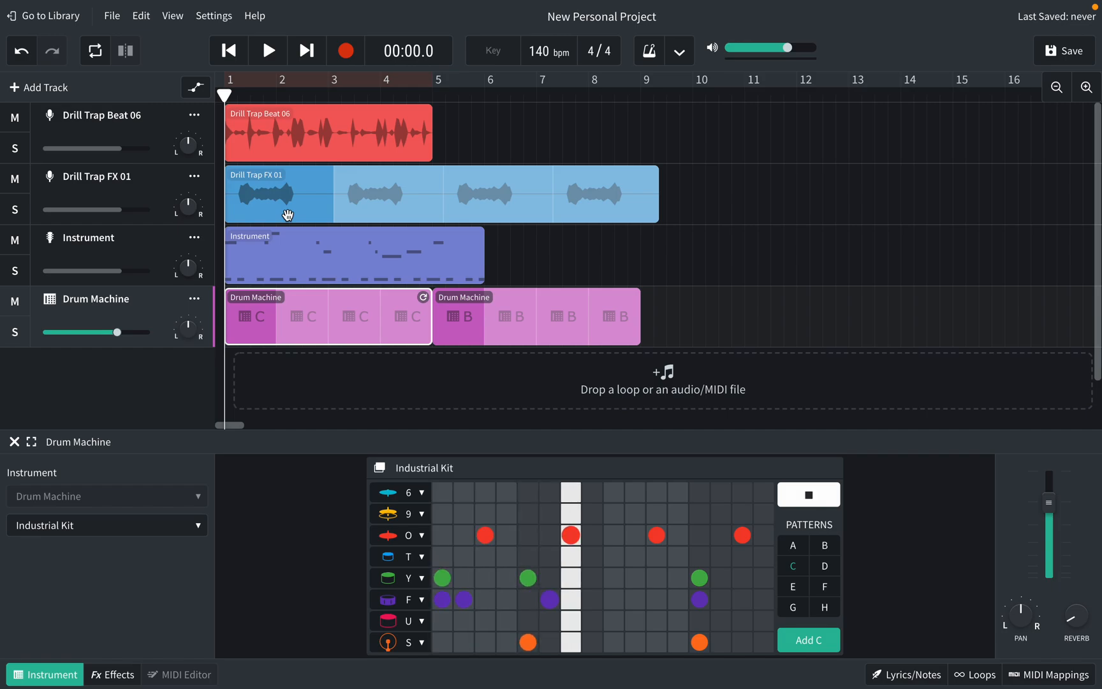
{"action": "key", "text": "space"}
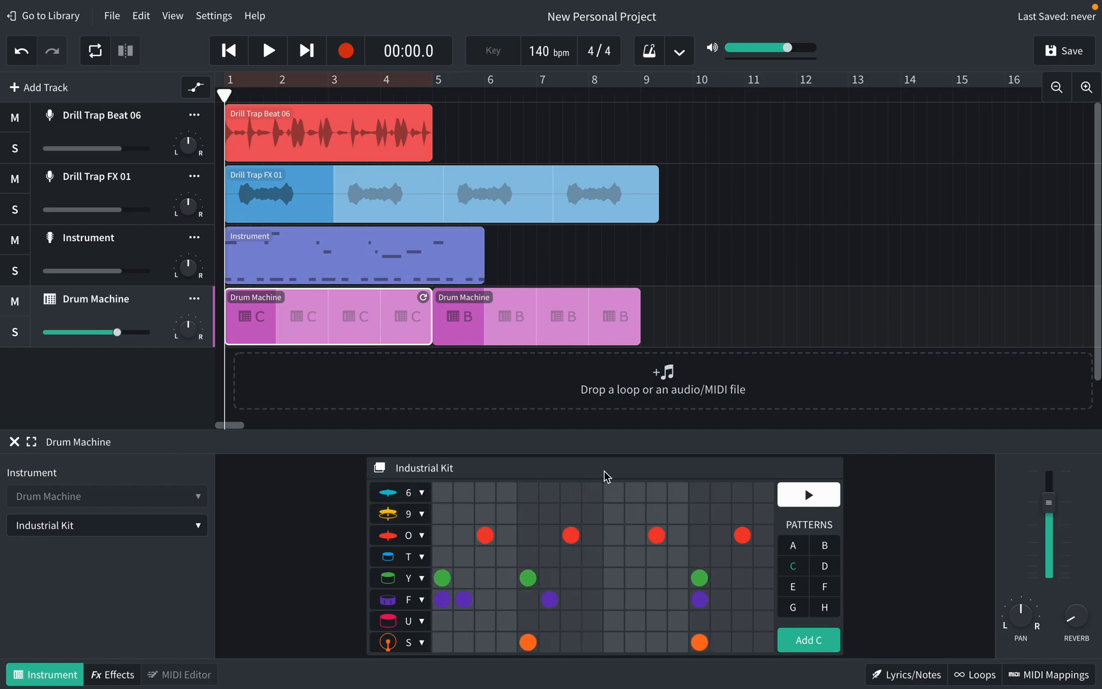
{"action": "left_click", "coordinate": [268, 52]}
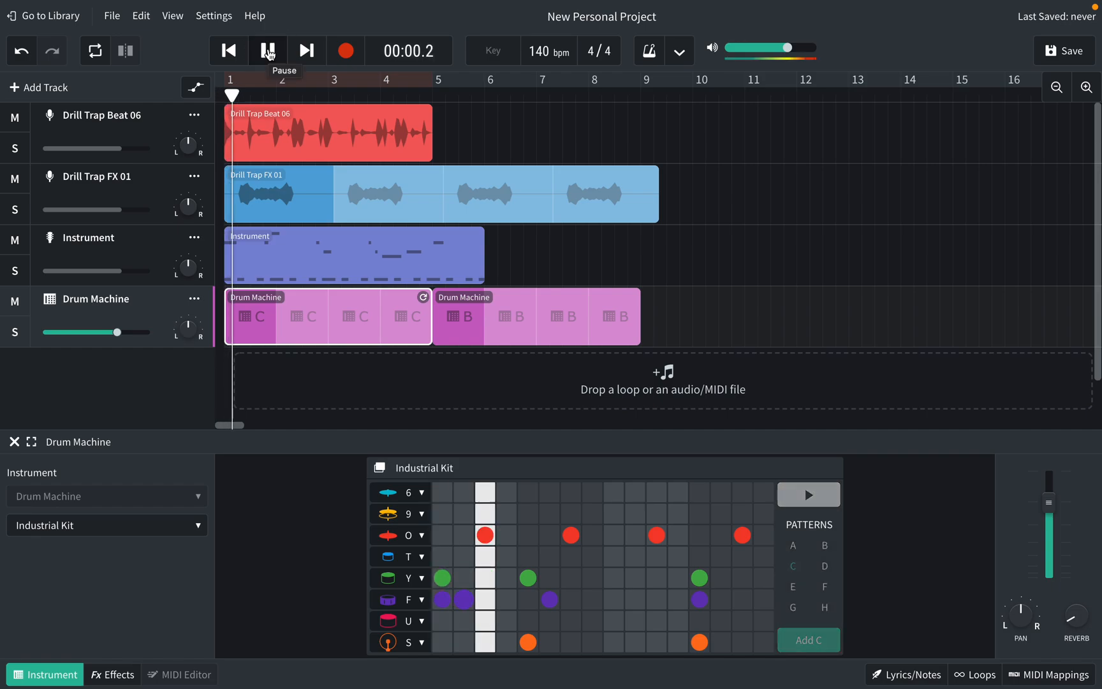
{"action": "left_click", "coordinate": [268, 52]}
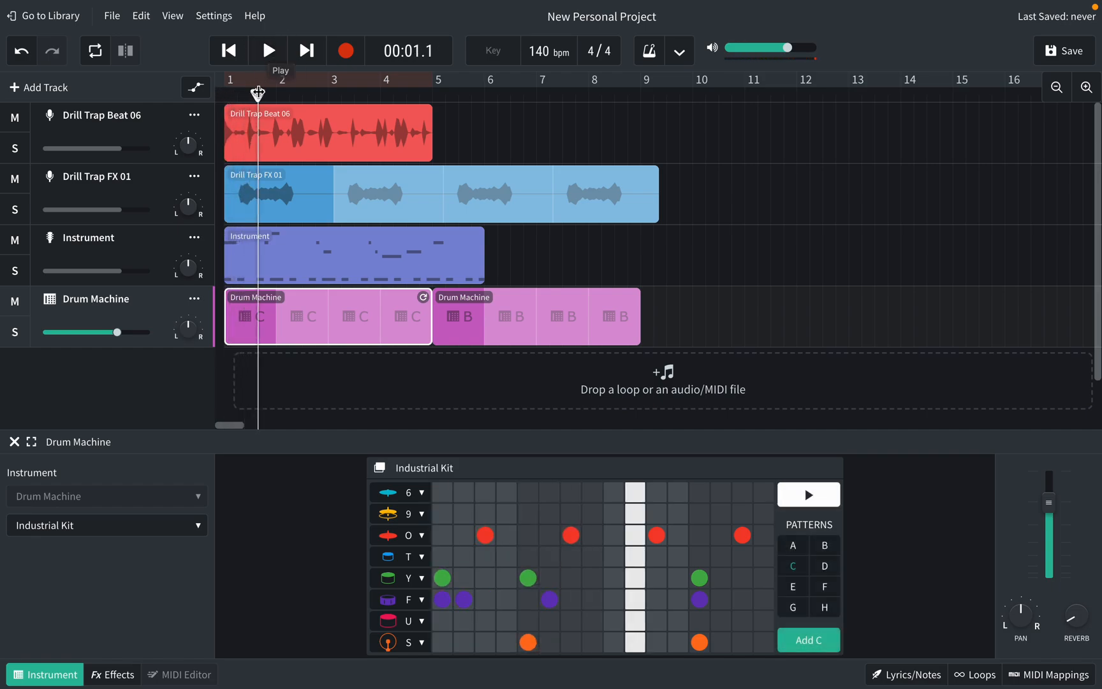
{"action": "left_click", "coordinate": [268, 52]}
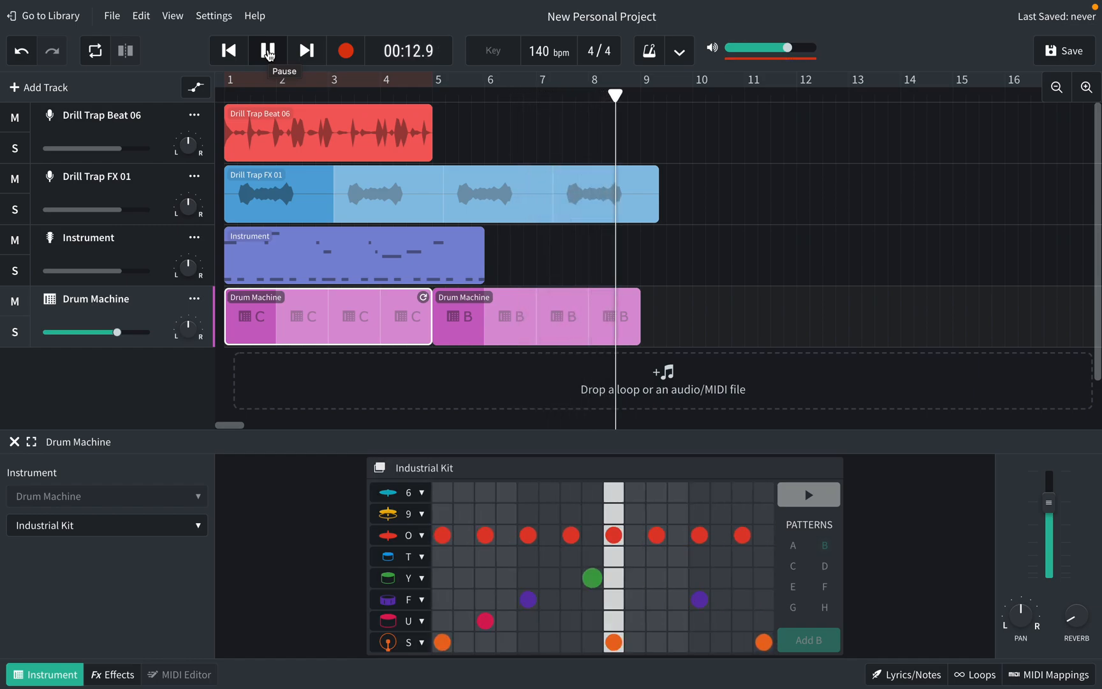
{"action": "left_click", "coordinate": [268, 51]}
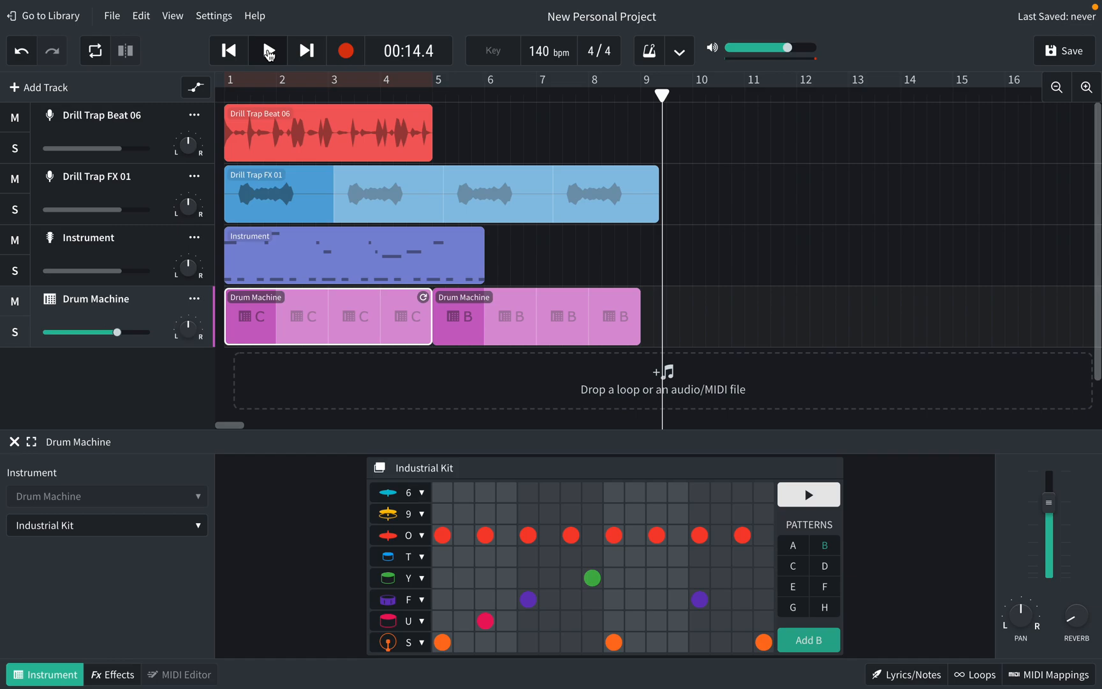